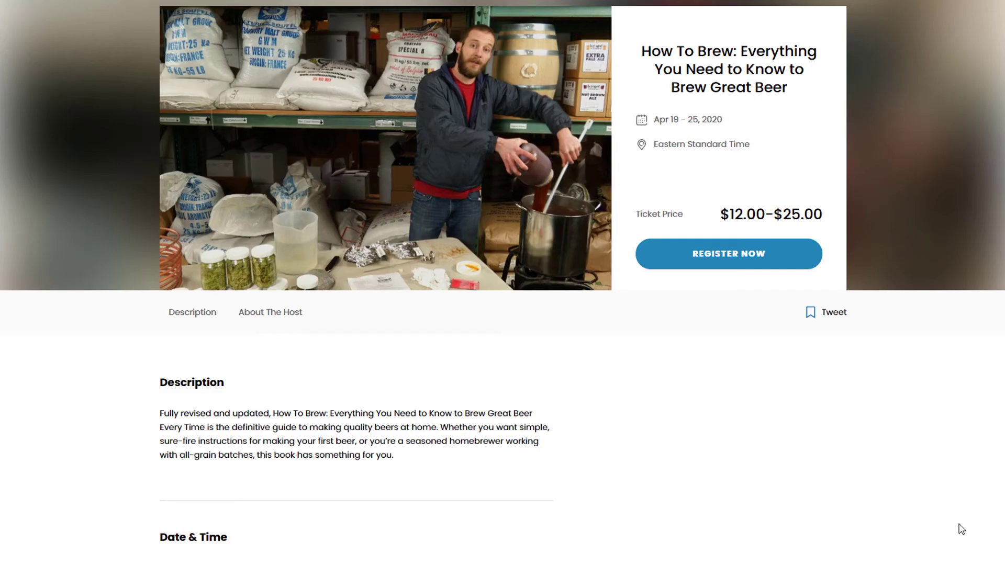
Step: Start registration and pick the Sat, Apr 25 (6:00 PM) recipe session, replacing the Wed, Apr 22 choice
scroll(962, 529, up, 1)
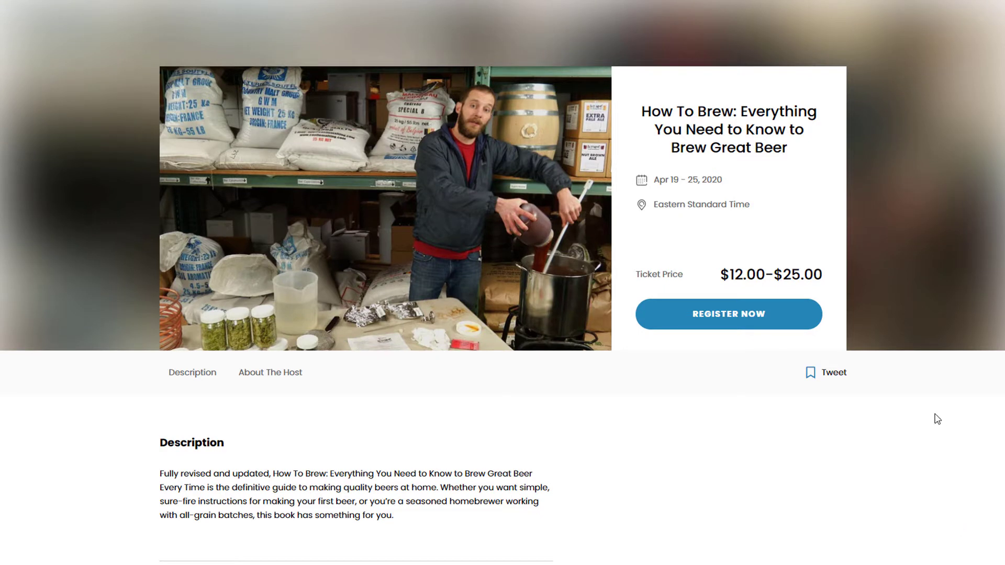
drag(199, 483, 262, 500)
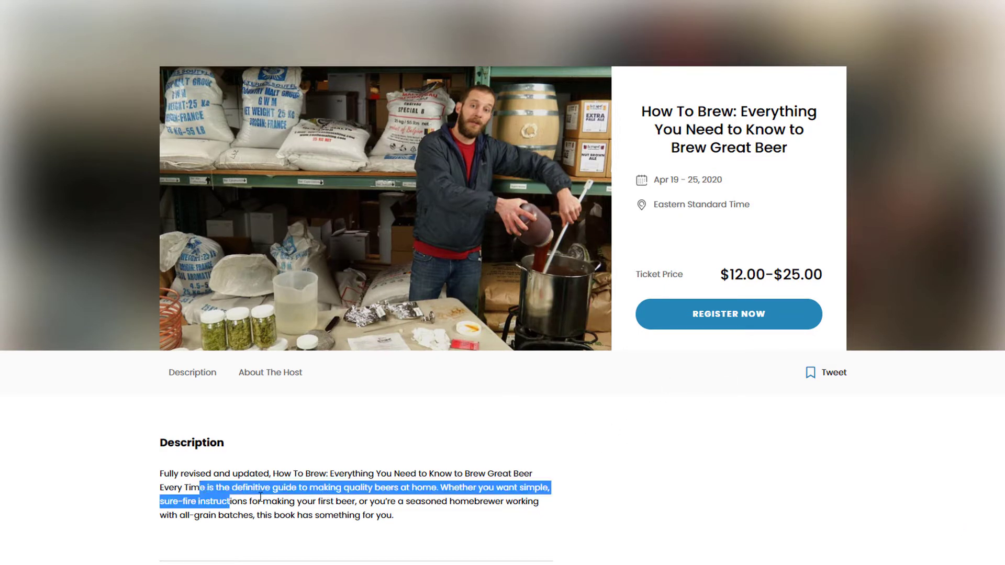
click(591, 375)
click(718, 318)
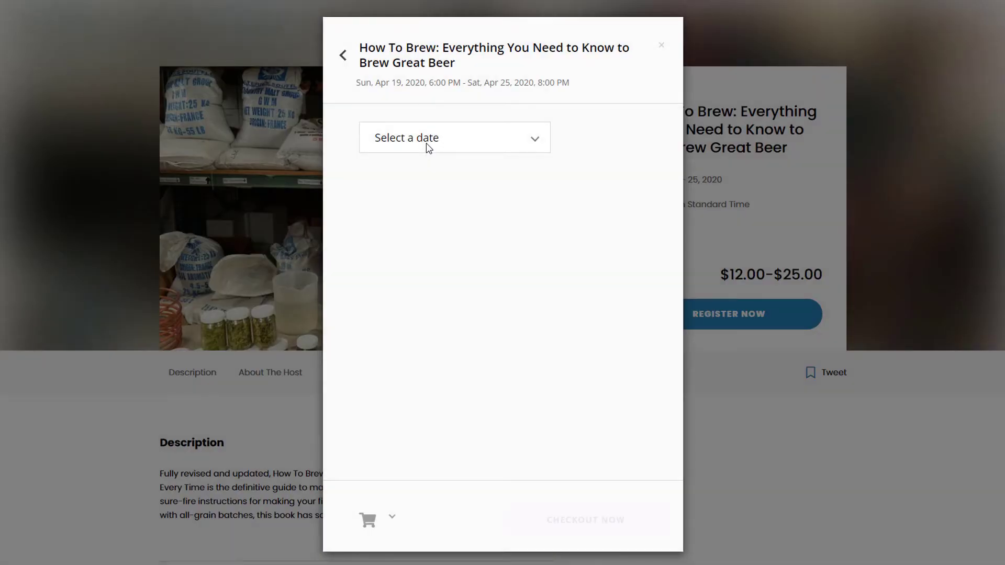
click(428, 146)
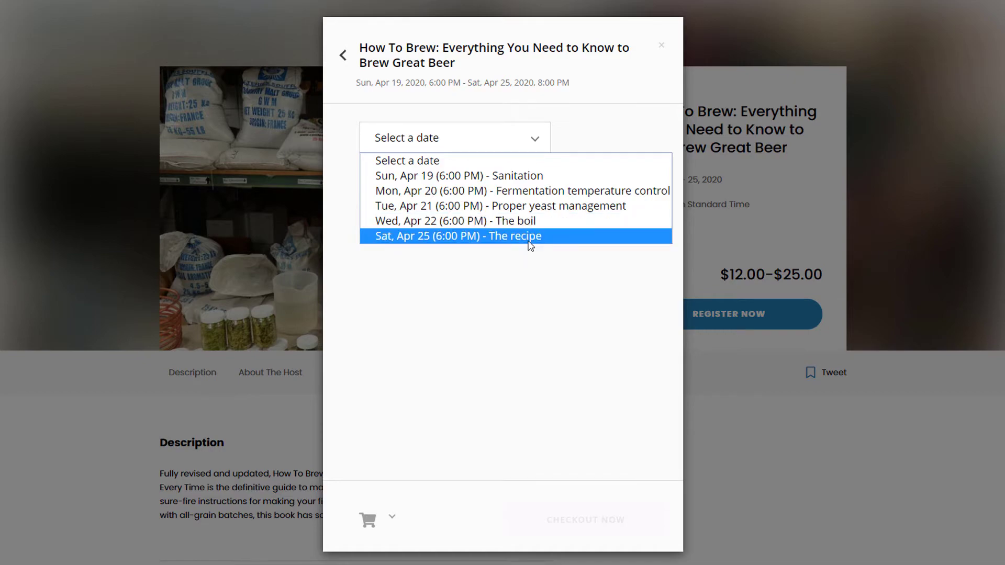
click(523, 223)
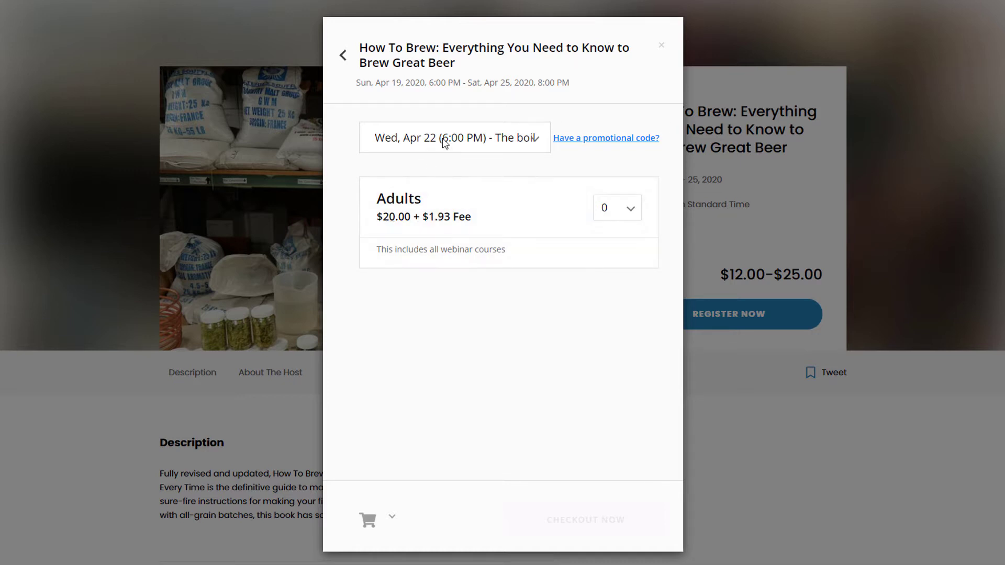
click(444, 144)
click(464, 236)
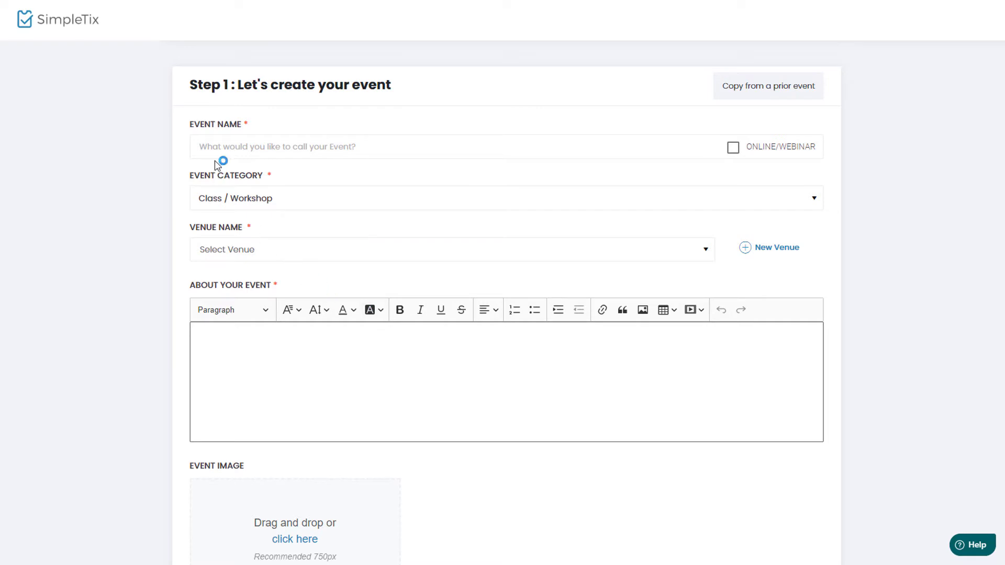
Step: Enter the How To Brew event name, mark it ONLINE/WEBINAR, and paste the full description
click(231, 145)
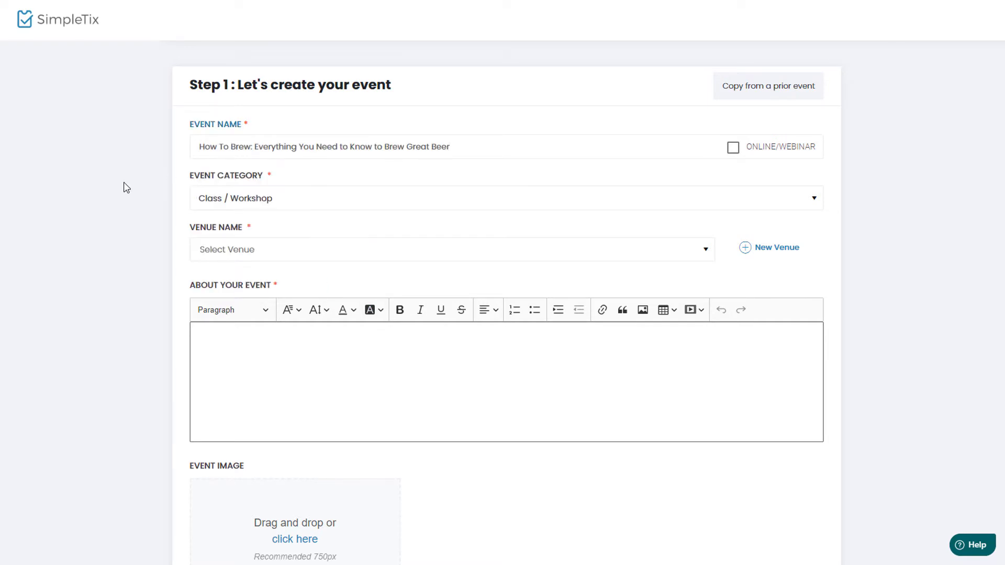
click(732, 149)
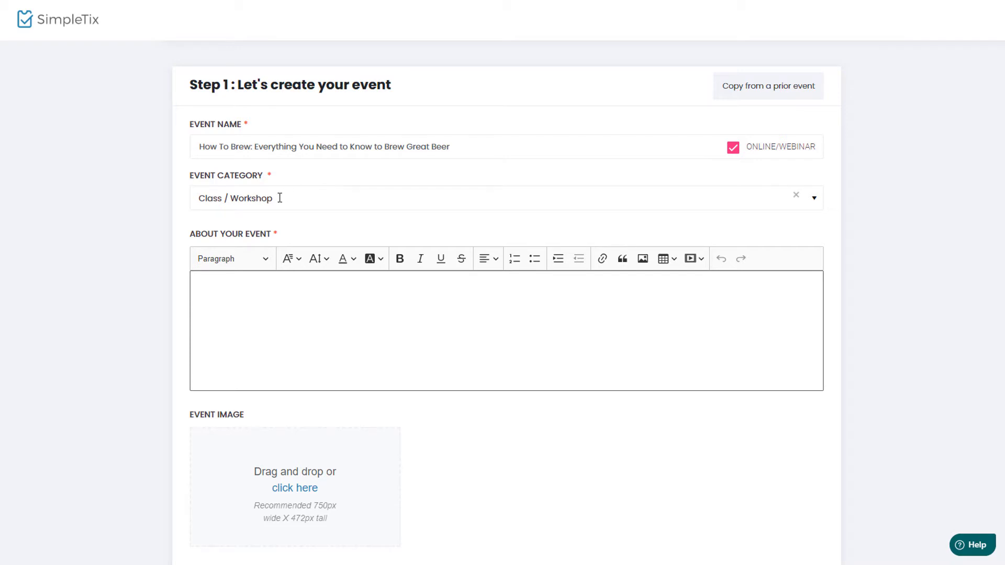
scroll(281, 197, down, 1)
click(278, 274)
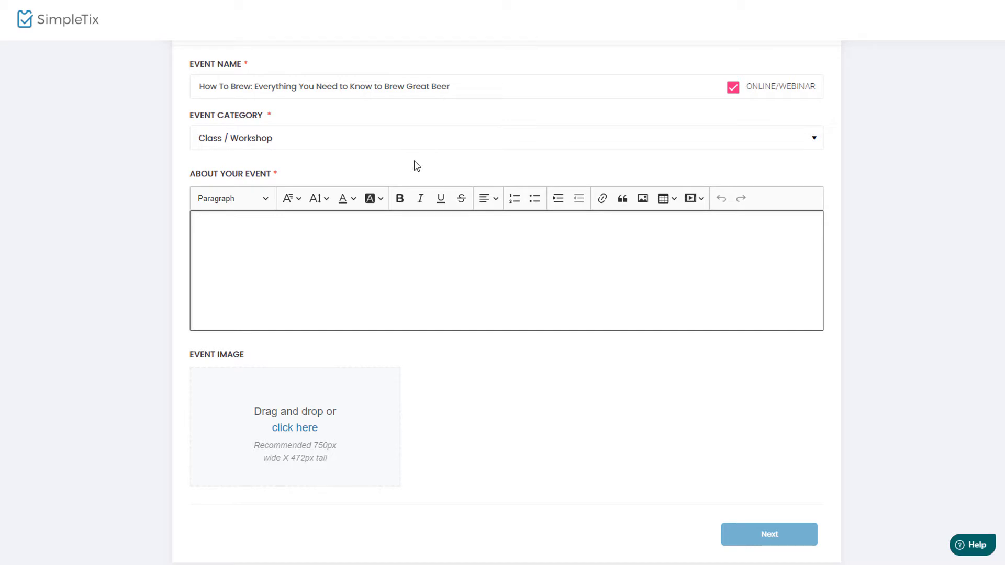
text(Fully revised and updated, How To Brew: Everything You Need to Know to Brew Great Beer Every Time is the definitive guide to making quality beers at home. Whether you want simple, sure-fire instructions for making your first beer, or you're a seasoned homebrewer working with all-grain batches, this book has something for you.)
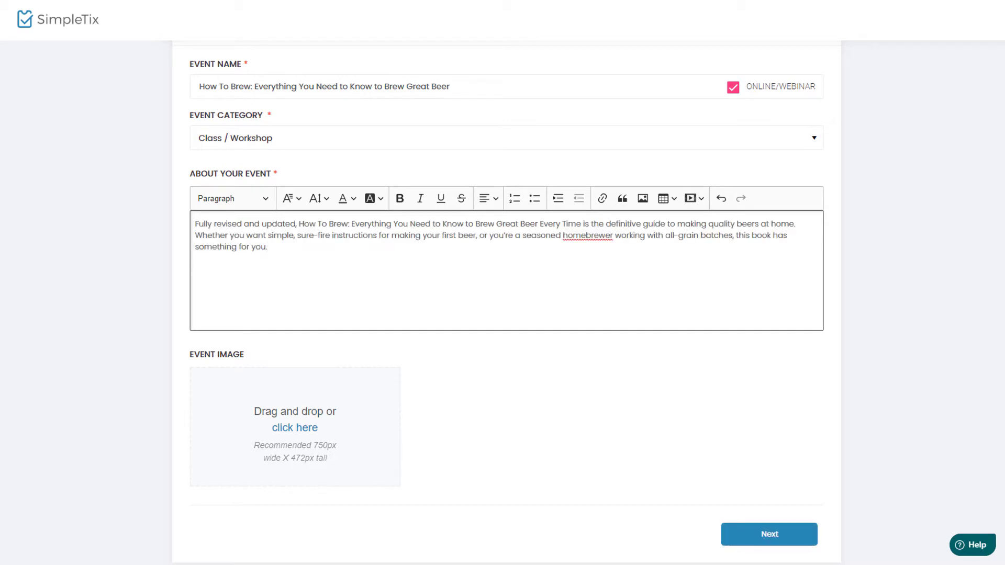
key(ctrl+v)
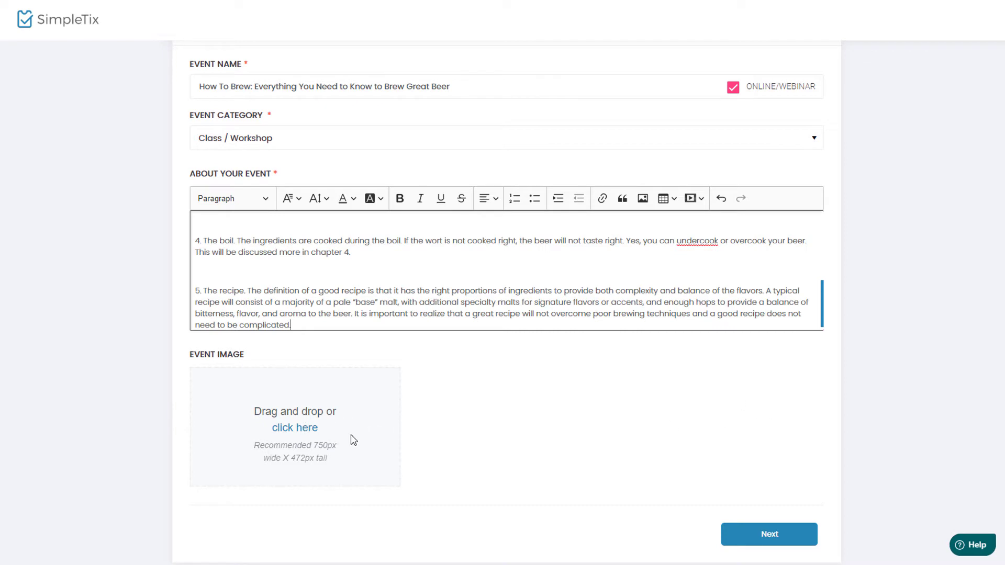
Step: Upload the brewing photo as the event image, accept the crop, and continue to tickets
scroll(352, 437, down, 1)
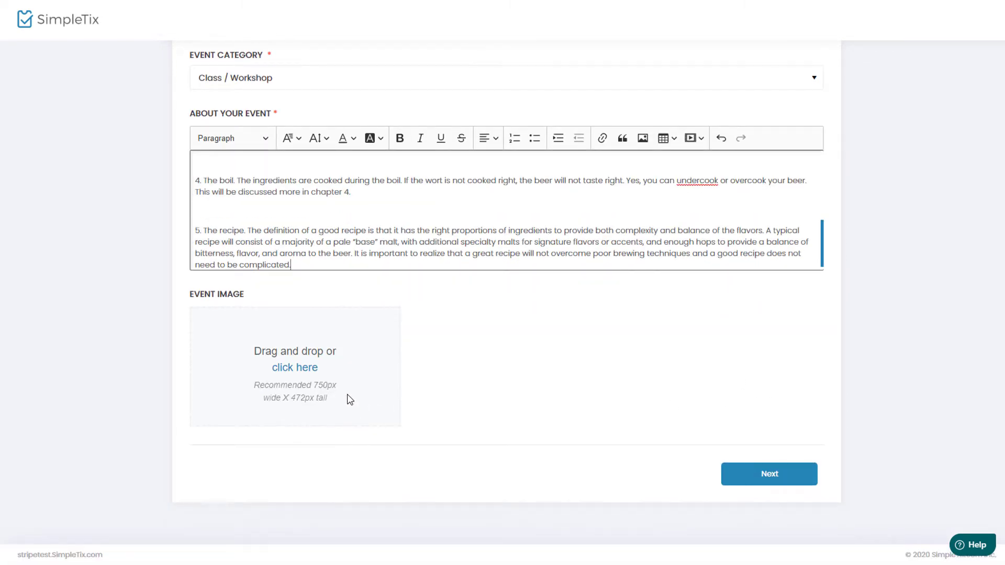
key(alt+Tab)
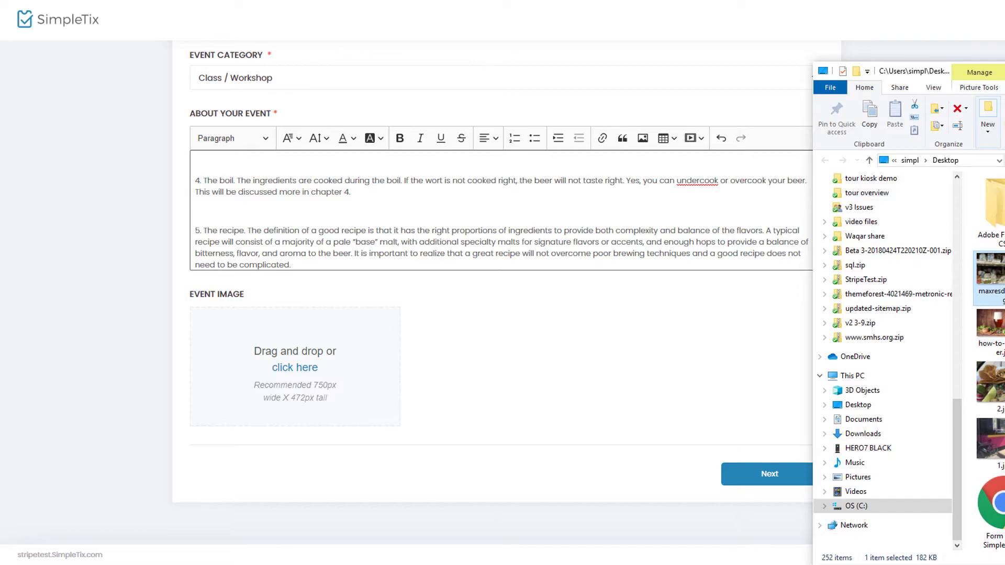
drag(992, 285, 246, 387)
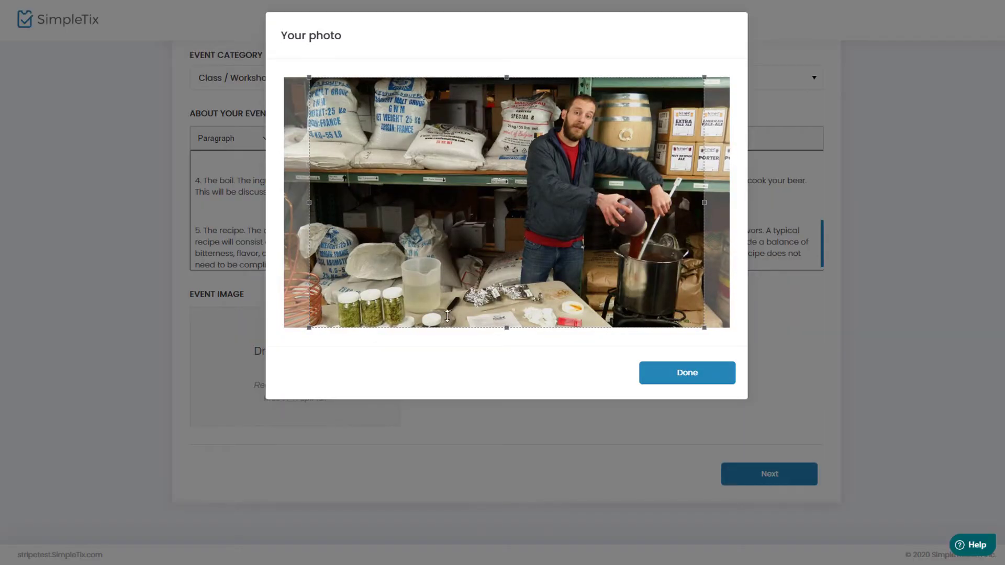
click(710, 378)
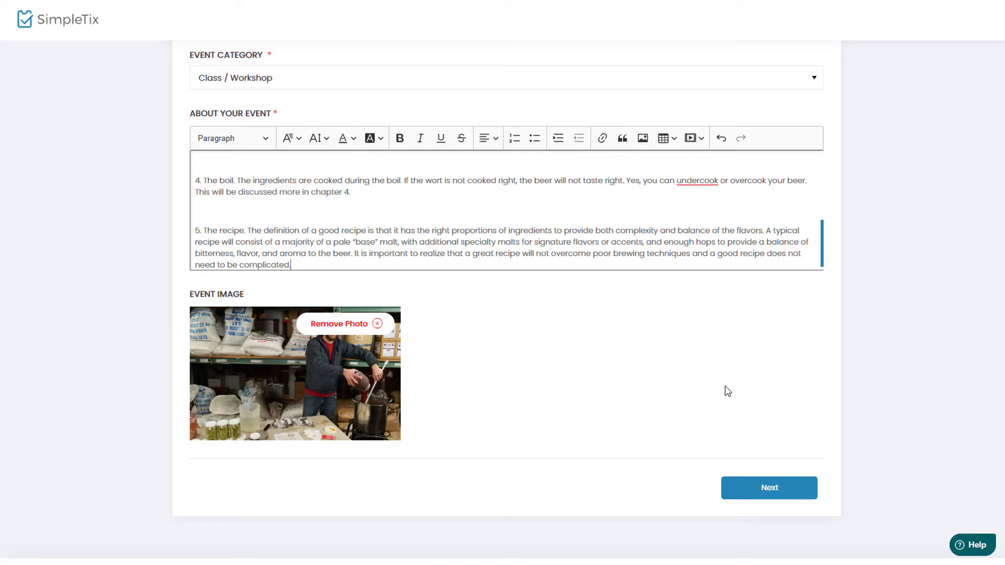
click(779, 492)
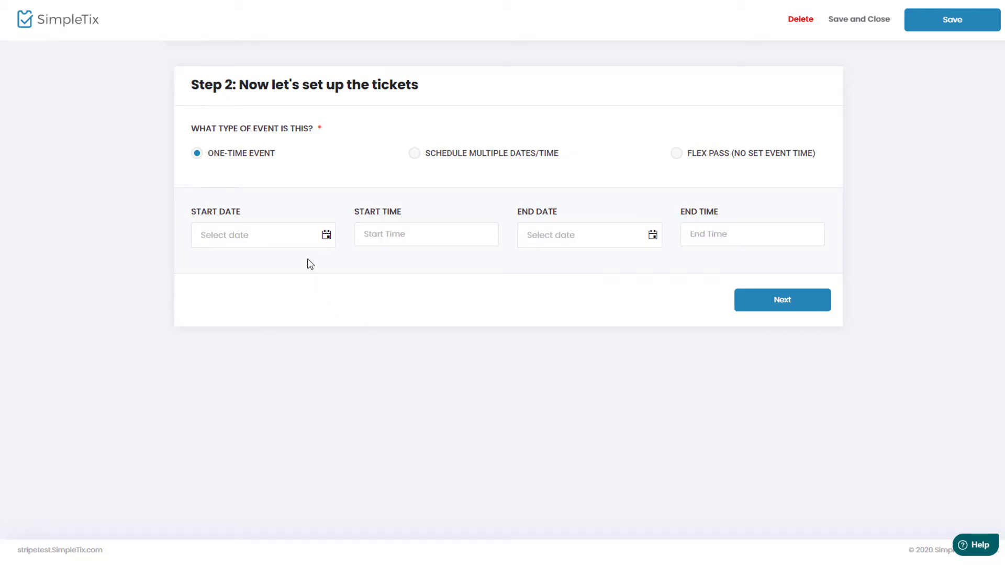
Step: Switch to multiple specific dates and set the first session to April 19 at 6:00 PM
click(318, 240)
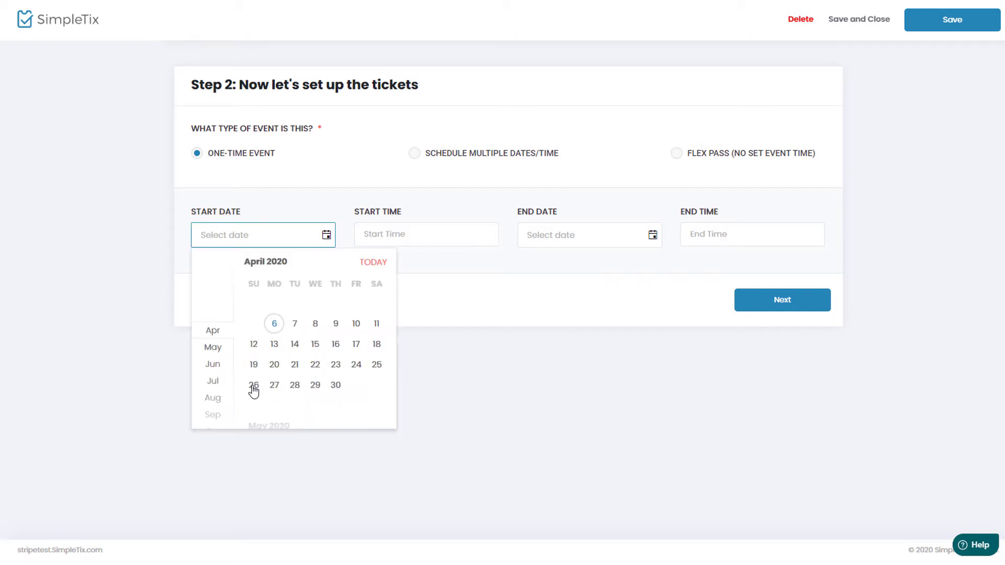
click(251, 387)
click(236, 255)
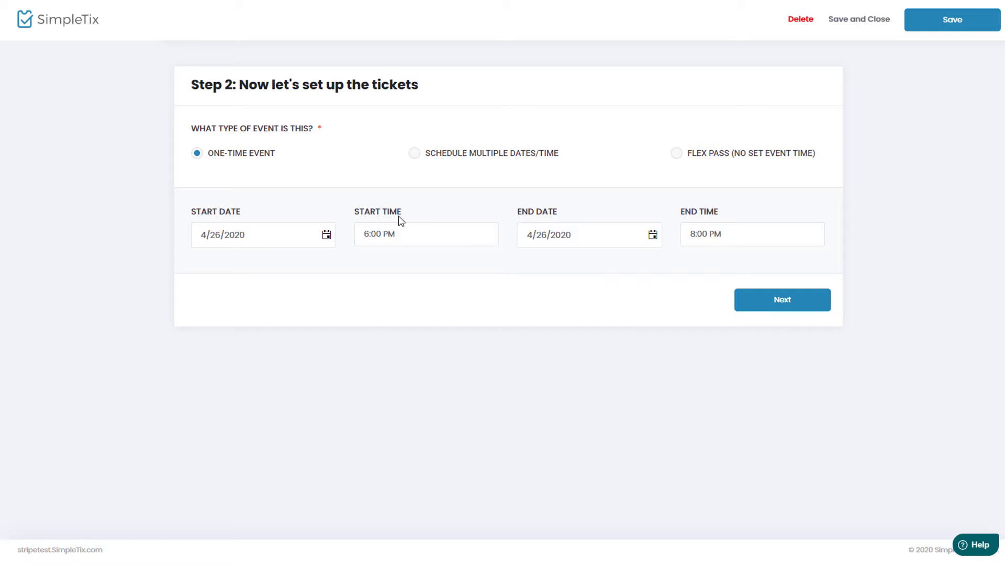
click(414, 153)
click(213, 245)
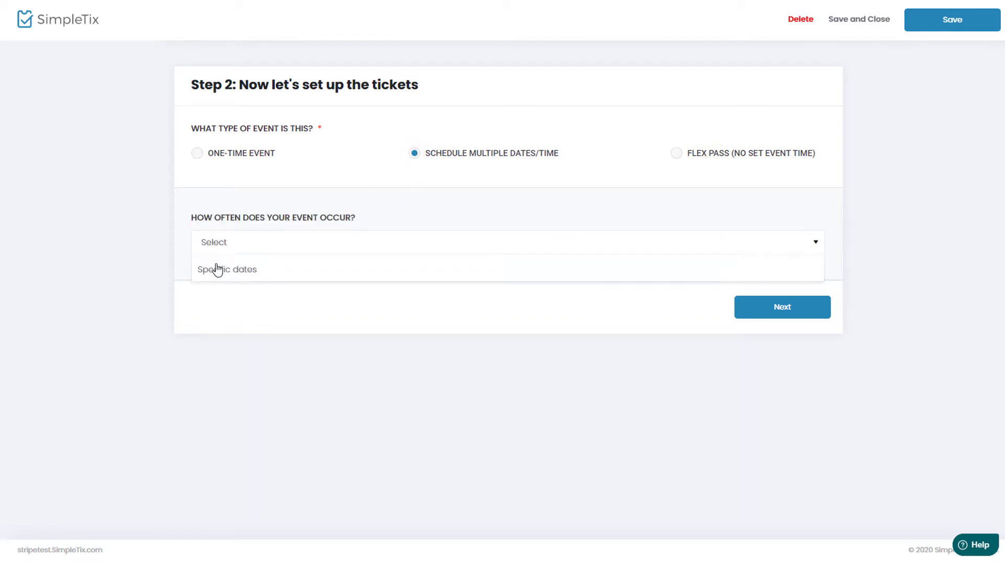
click(236, 335)
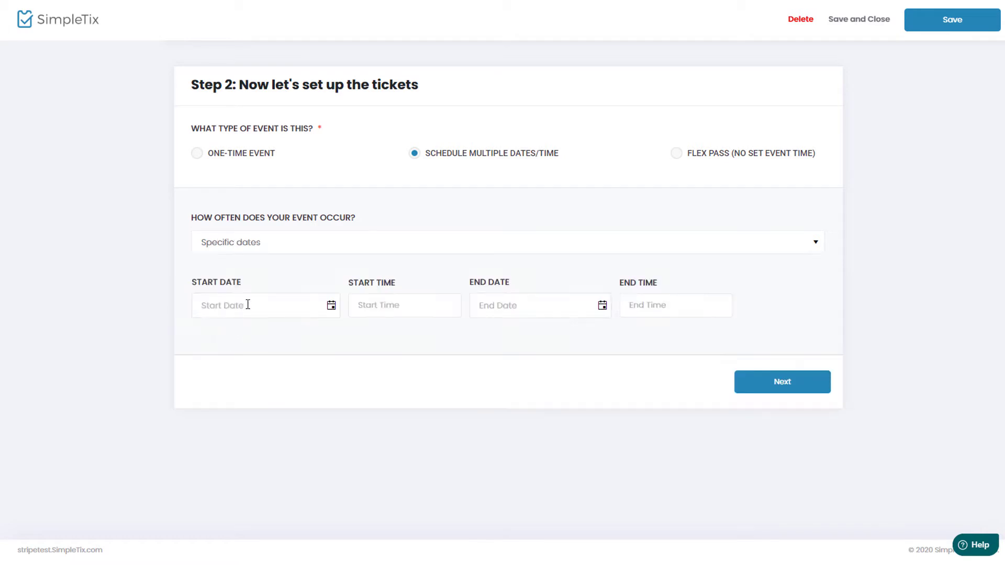
click(331, 306)
click(256, 436)
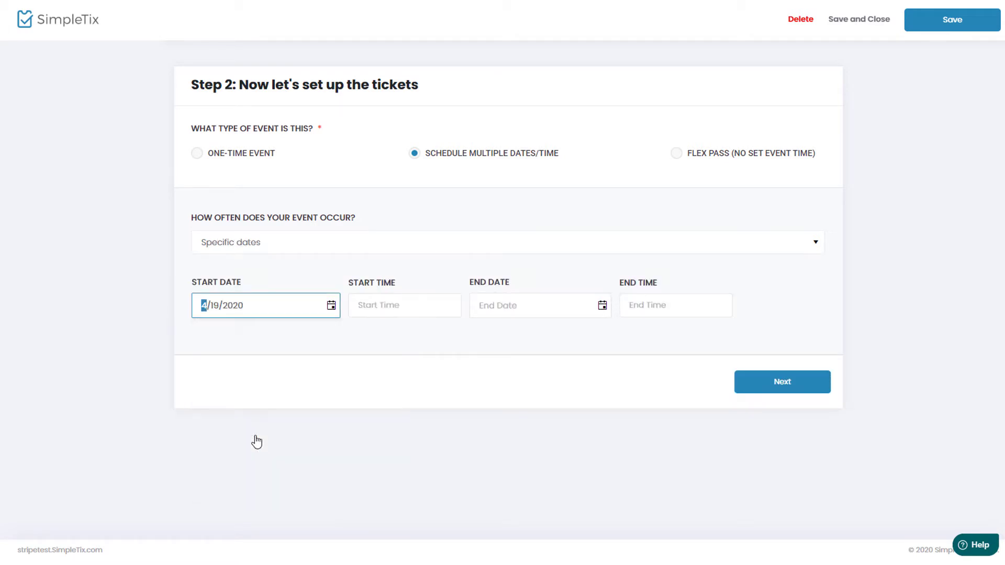
click(358, 310)
scroll(409, 387, down, 5)
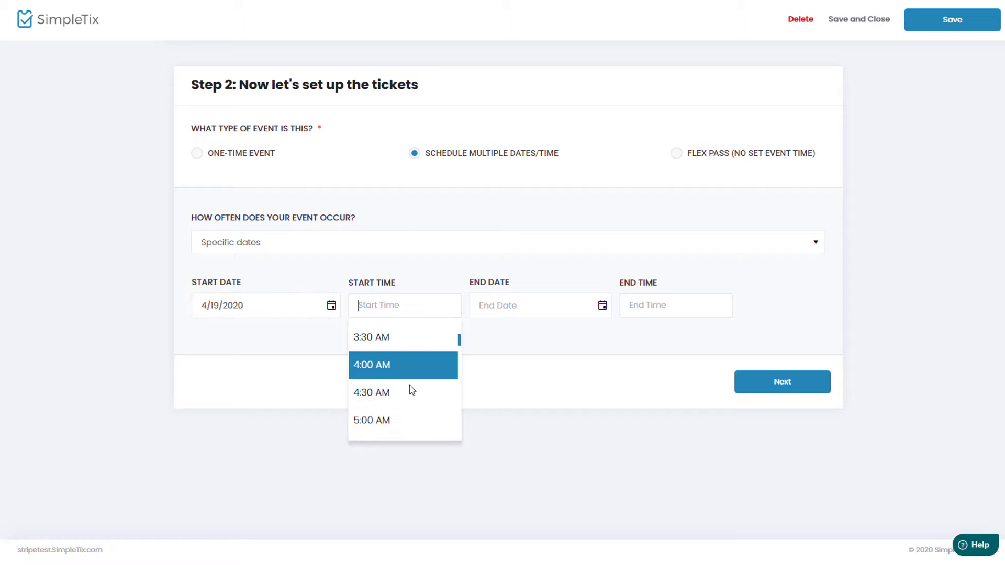
scroll(397, 419, down, 12)
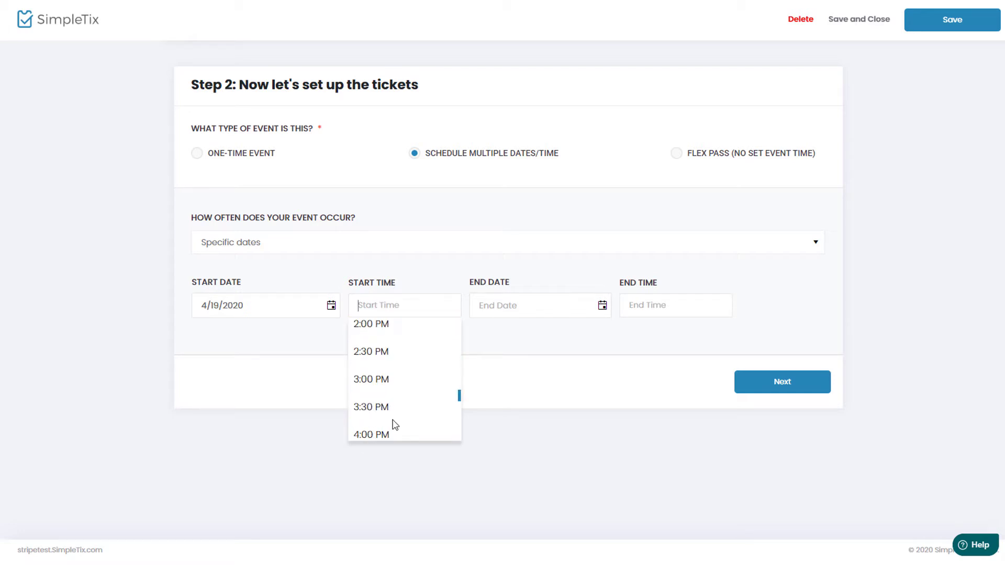
scroll(380, 356, up, 4)
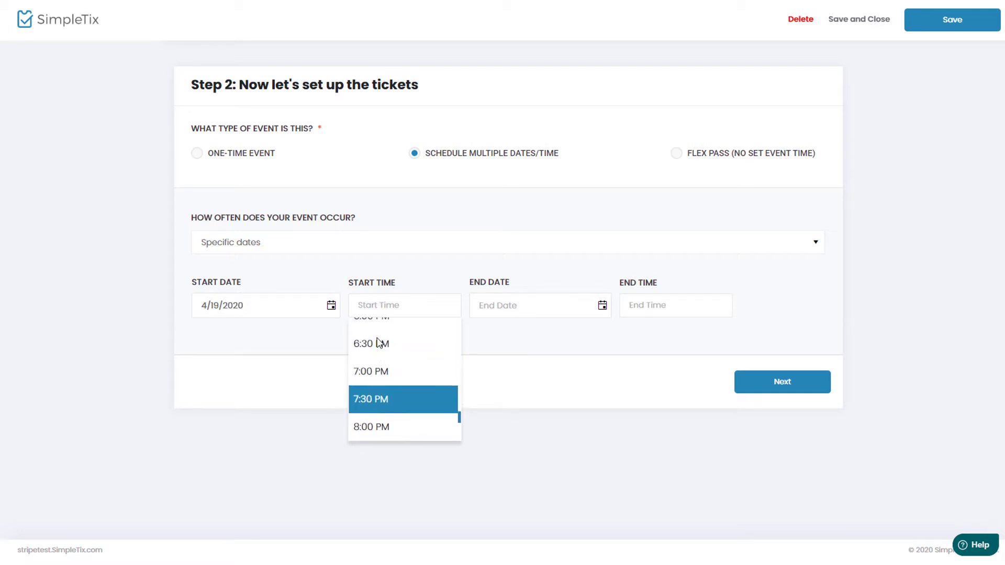
click(372, 365)
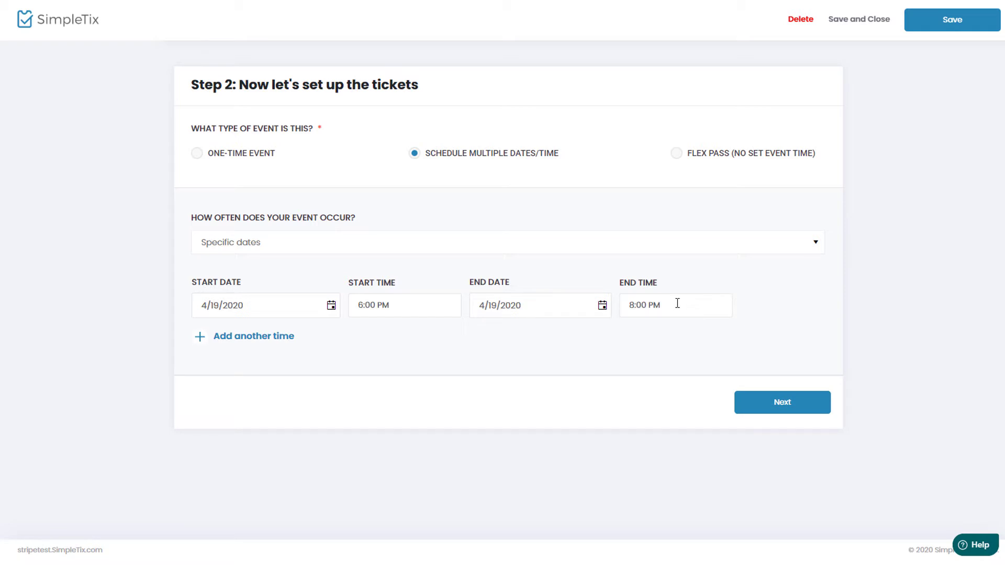
Step: Add sessions for 4/20, 4/21, 4/24 and 4/25/2020, then continue to ticket setup
click(226, 341)
click(238, 390)
scroll(244, 429, down, 1)
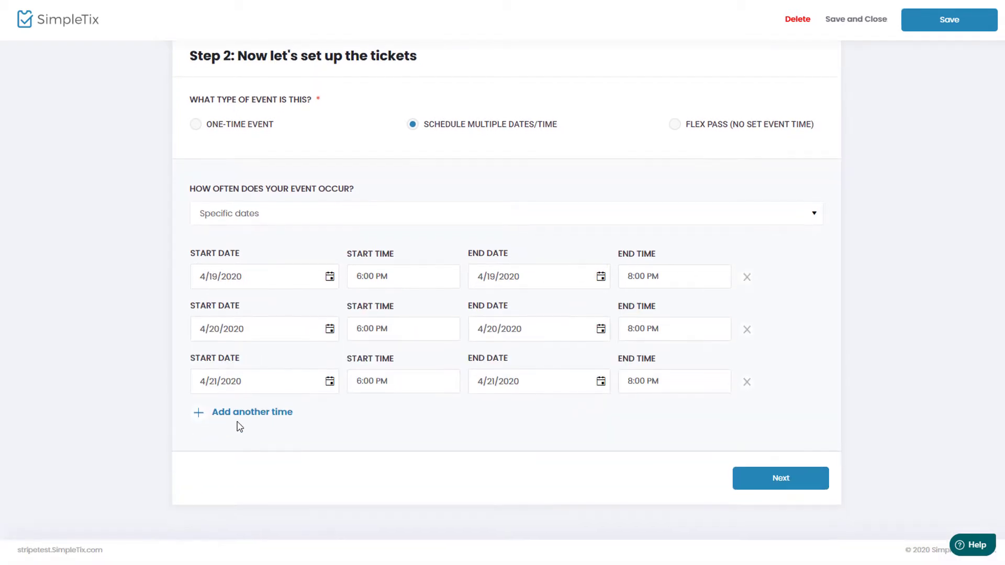
click(231, 413)
click(329, 434)
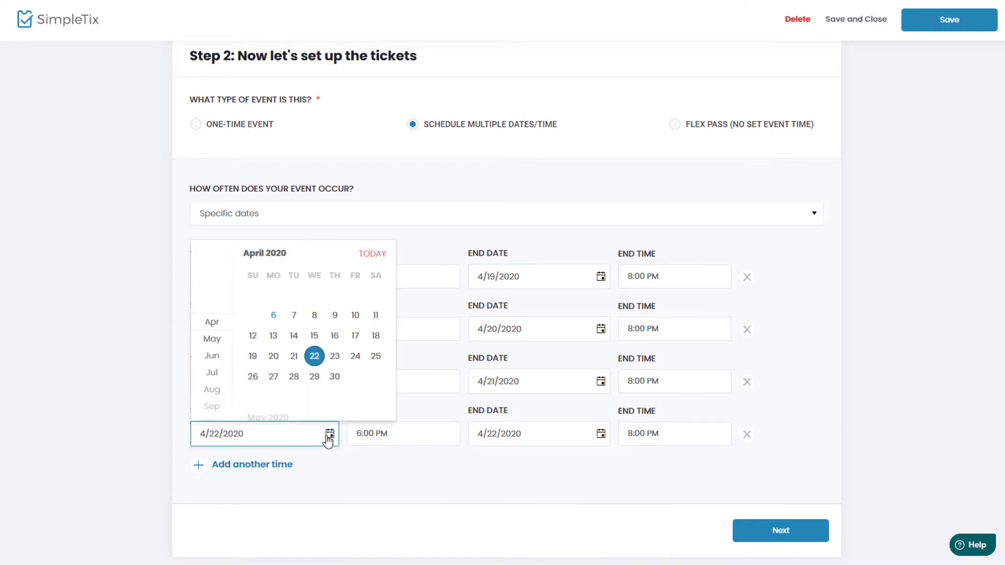
click(355, 356)
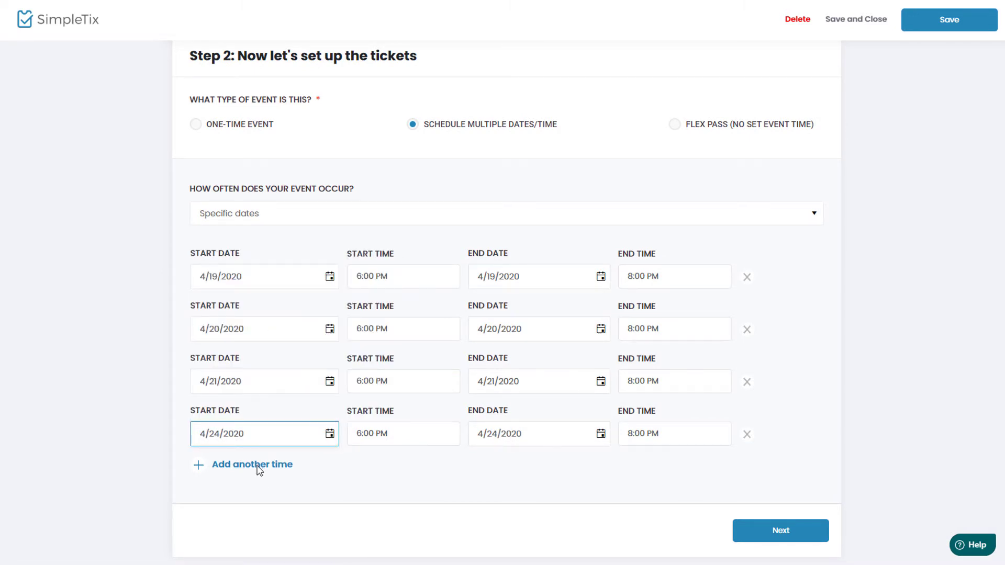
click(259, 466)
scroll(318, 470, down, 1)
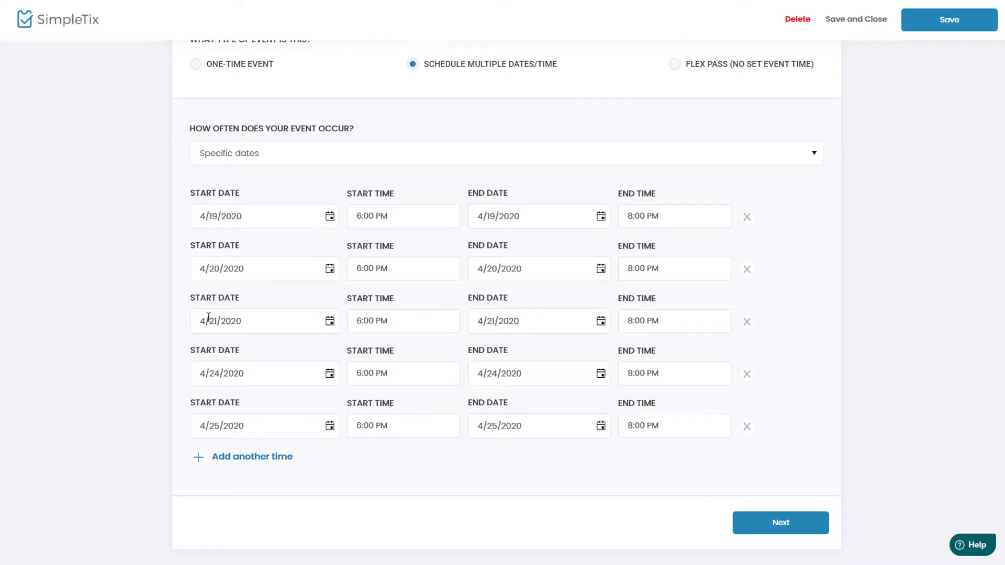
click(785, 529)
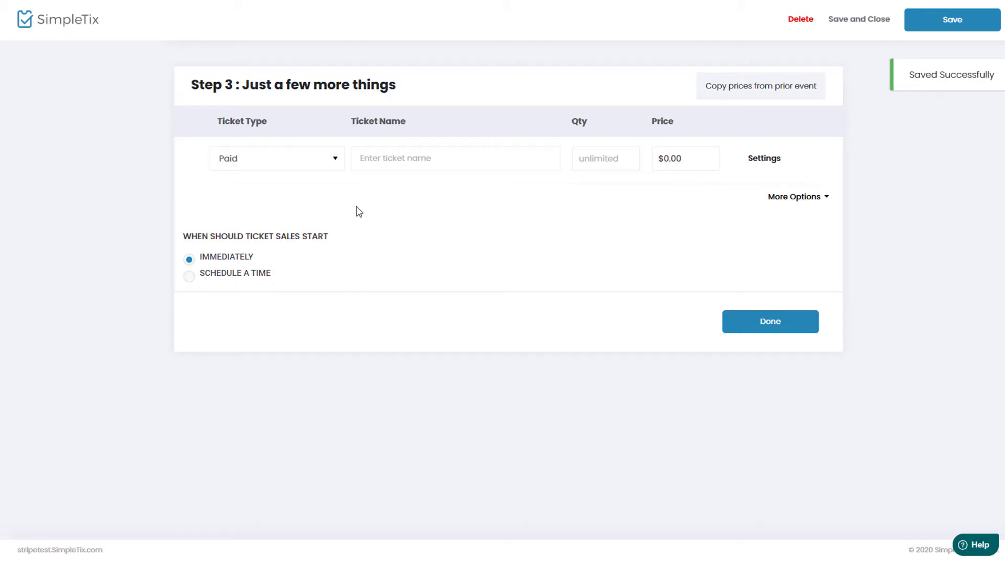
Step: Create an Adults ticket, quantity 100 at $25.00, with ticketing fees passed to the buyer
click(371, 168)
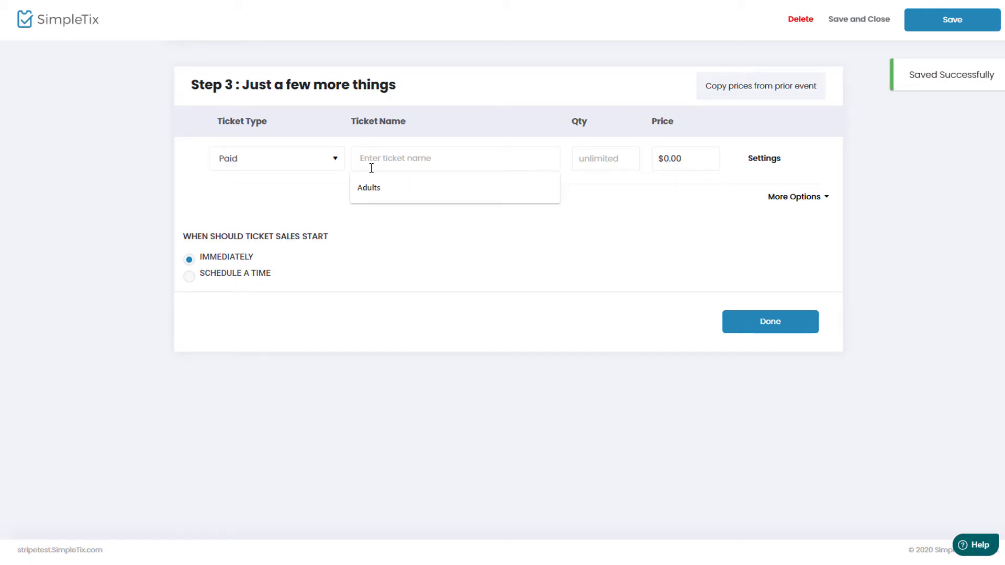
click(367, 195)
click(600, 163)
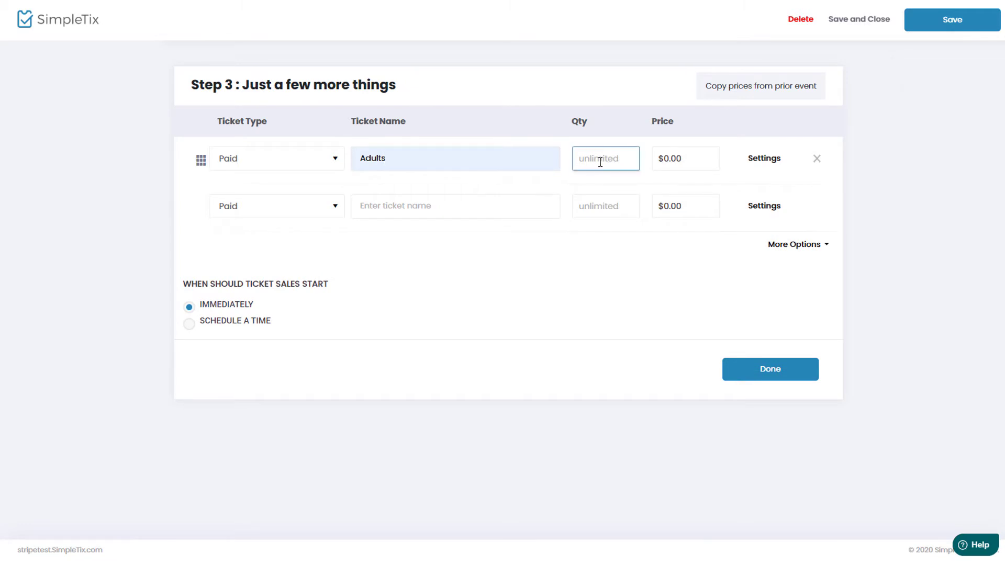
text(100)
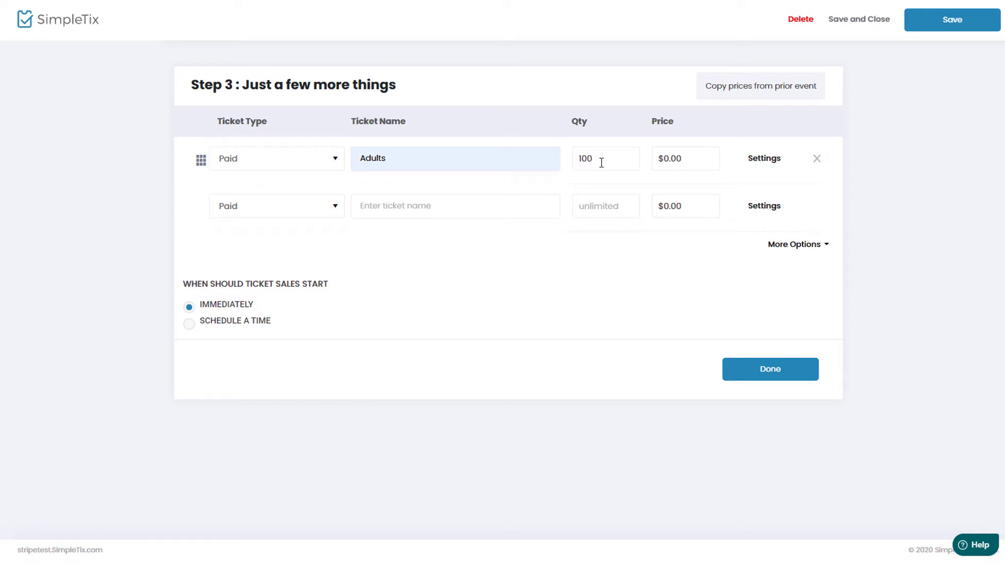
click(698, 159)
text(25)
click(897, 206)
click(765, 158)
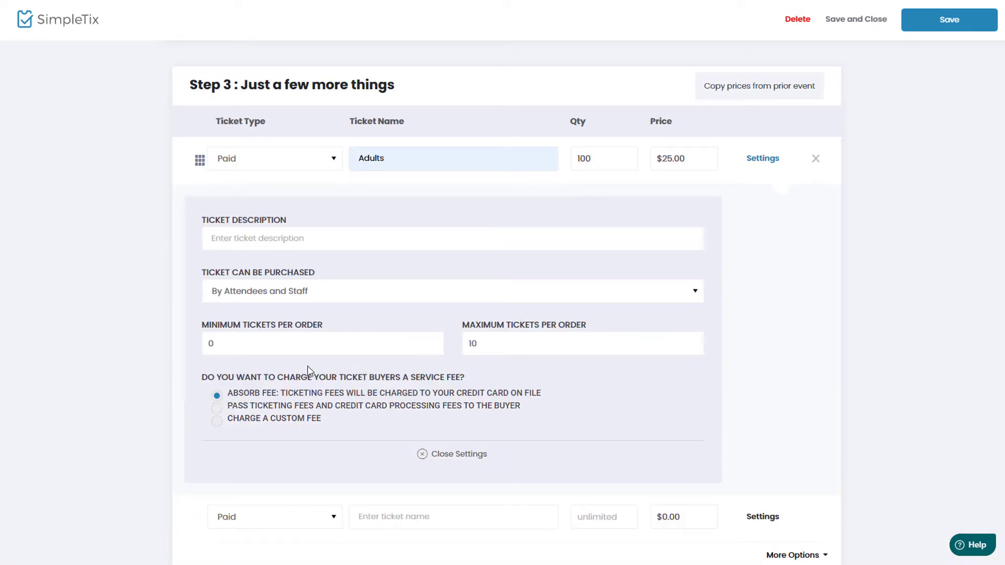
click(237, 410)
scroll(482, 397, down, 2)
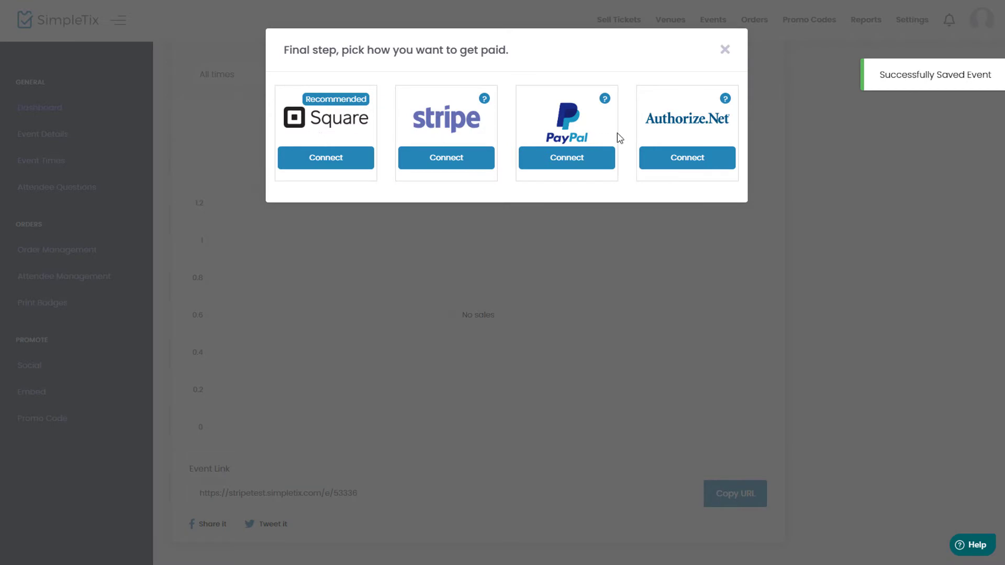
Step: Close the payment-provider dialog and show the Event Times list of five sessions
click(726, 50)
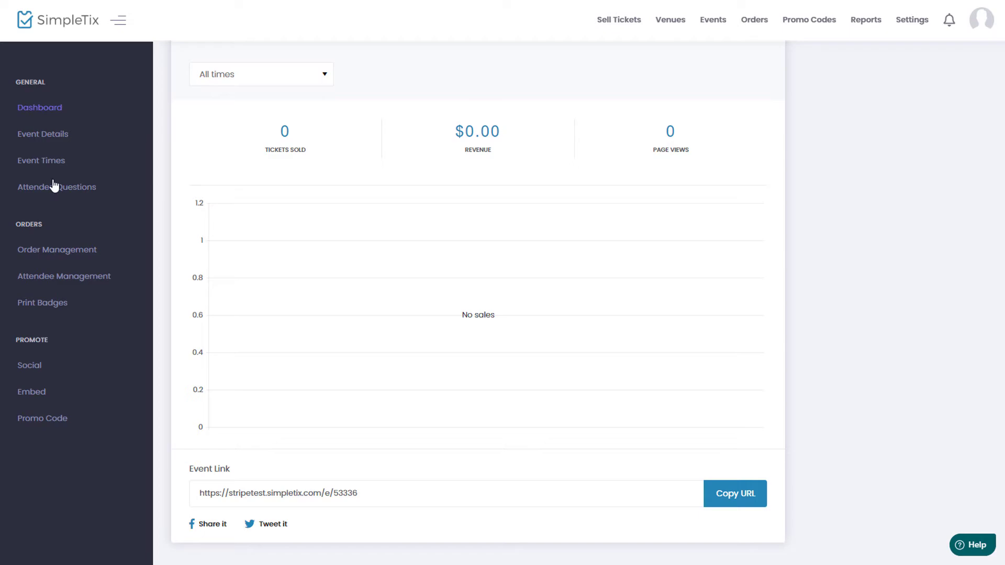
click(36, 166)
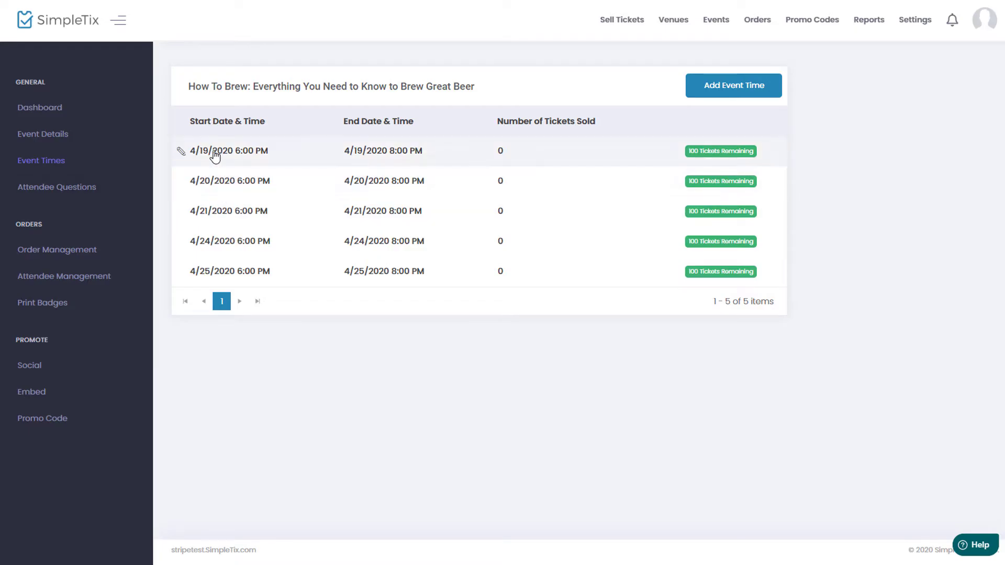
Step: Title the 4/19 session 'Sanitation' and the 4/20 session 'Fermentation temperature control'
click(215, 154)
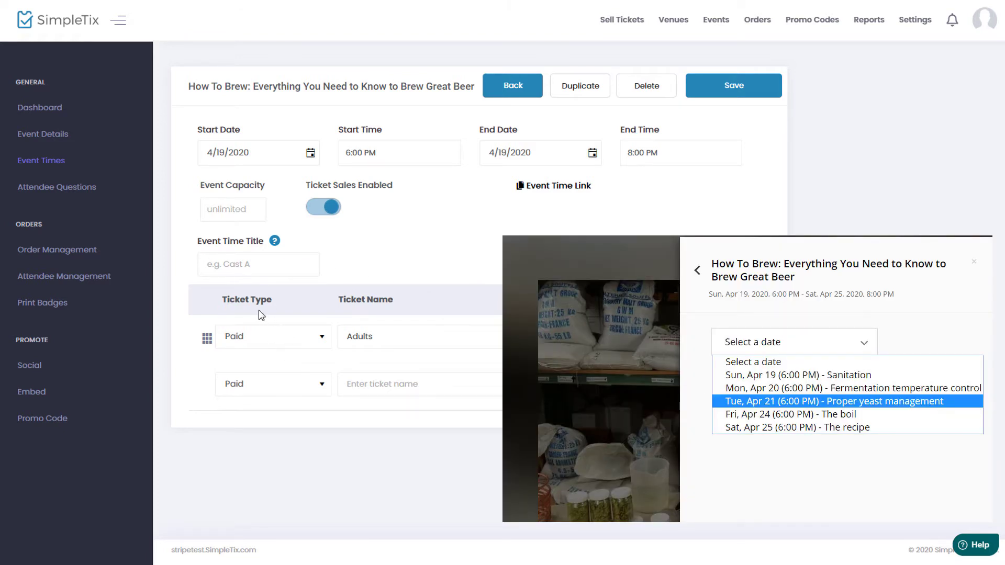
click(249, 262)
text(Sanitation)
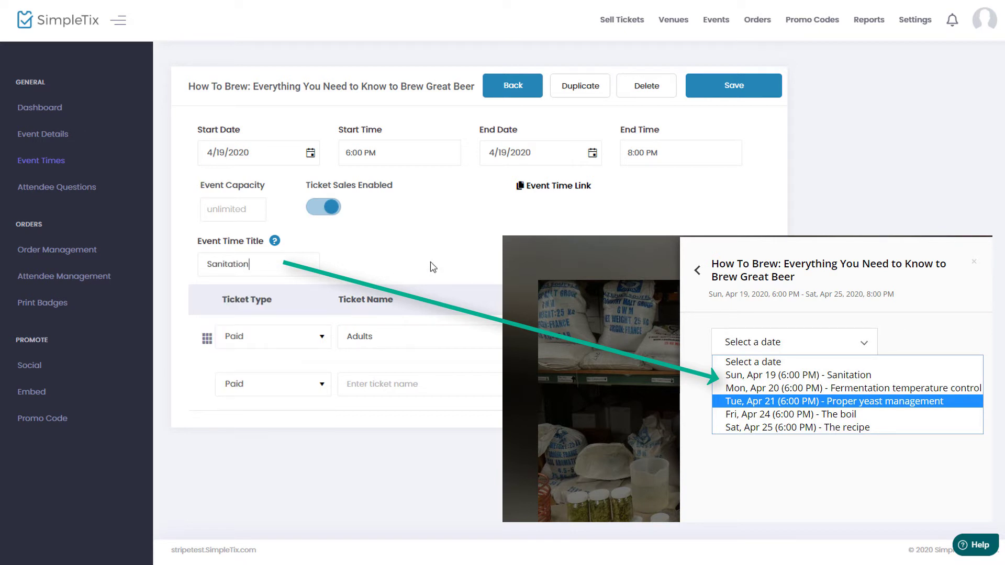
click(745, 90)
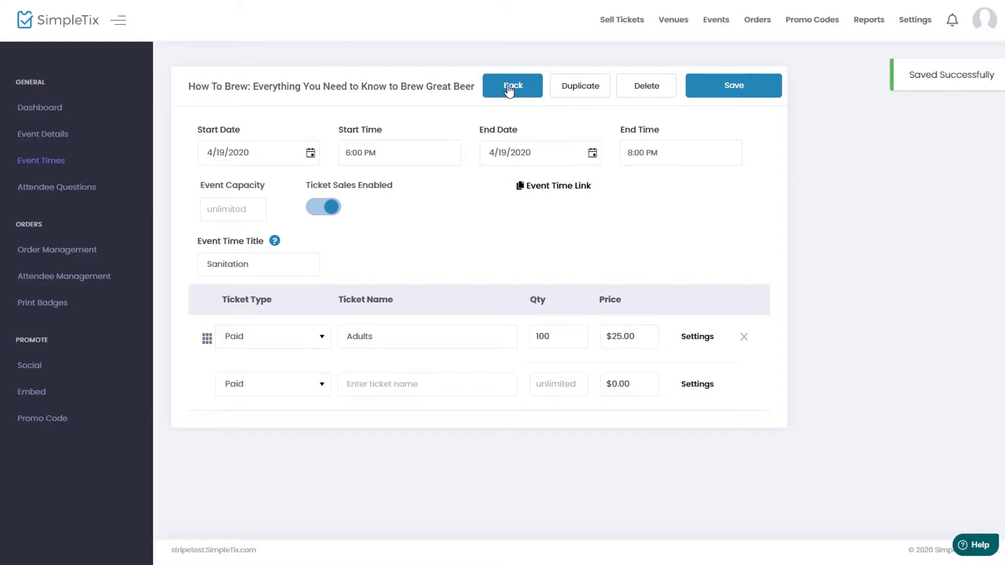
click(512, 88)
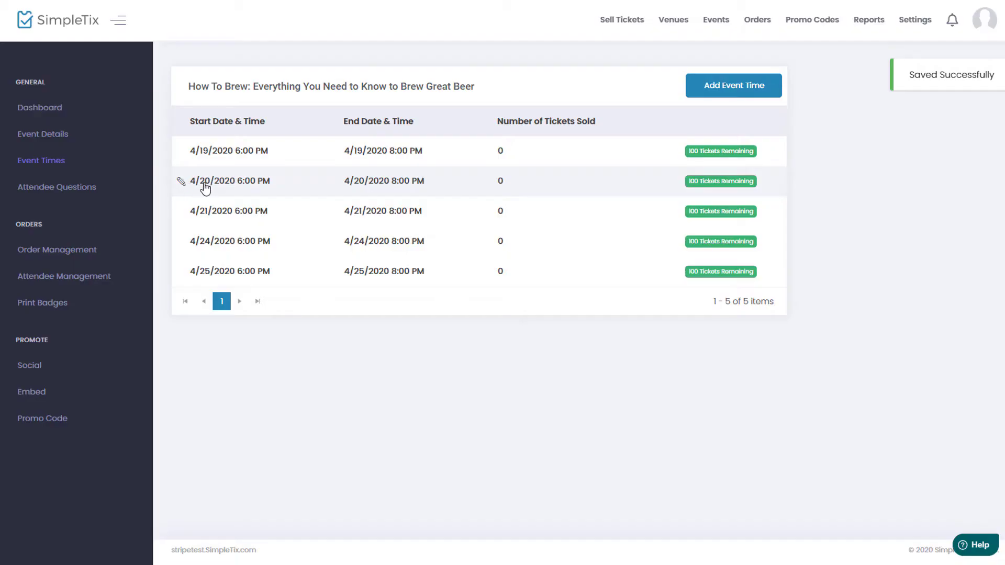
click(204, 183)
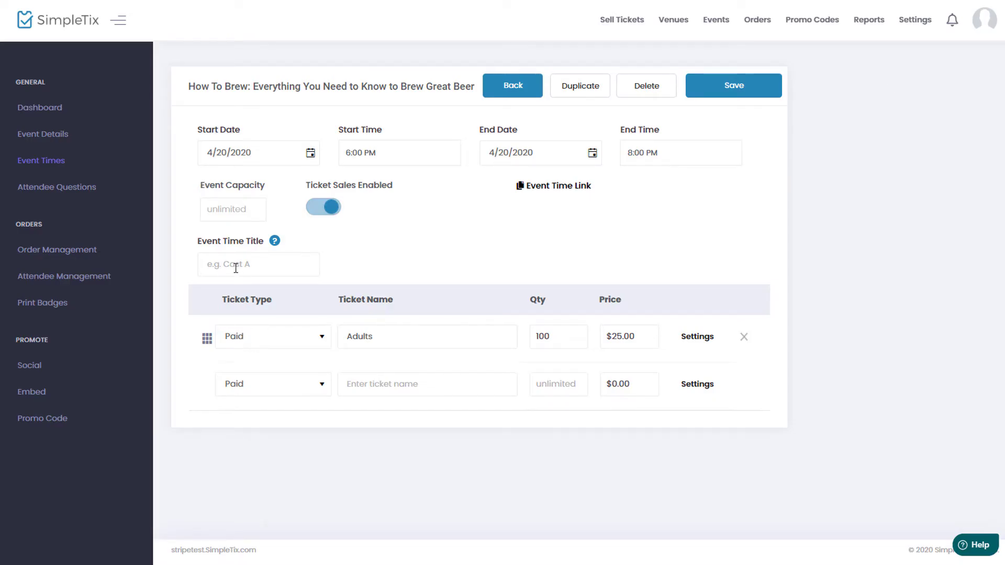
click(235, 267)
key(ctrl+v)
click(716, 96)
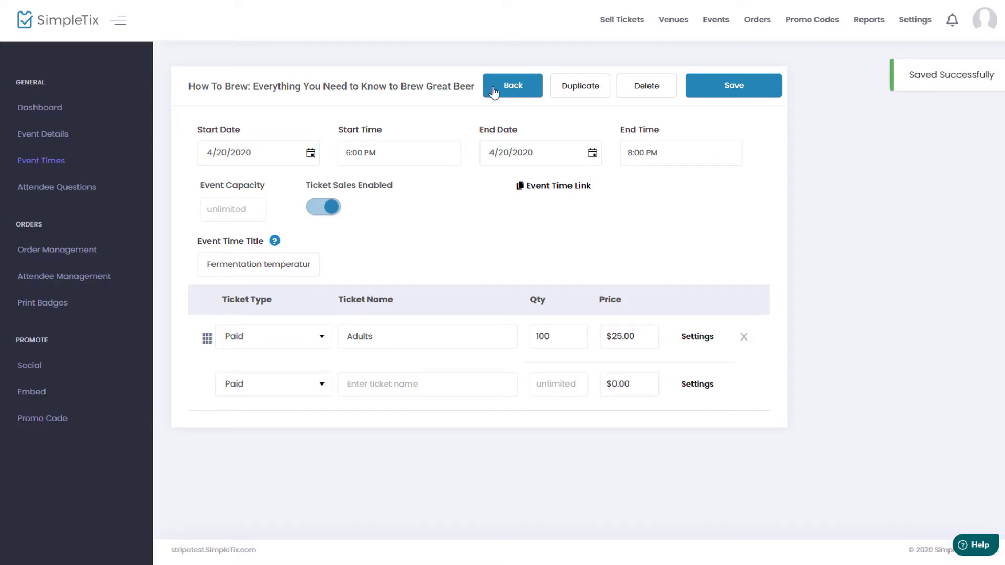
click(501, 94)
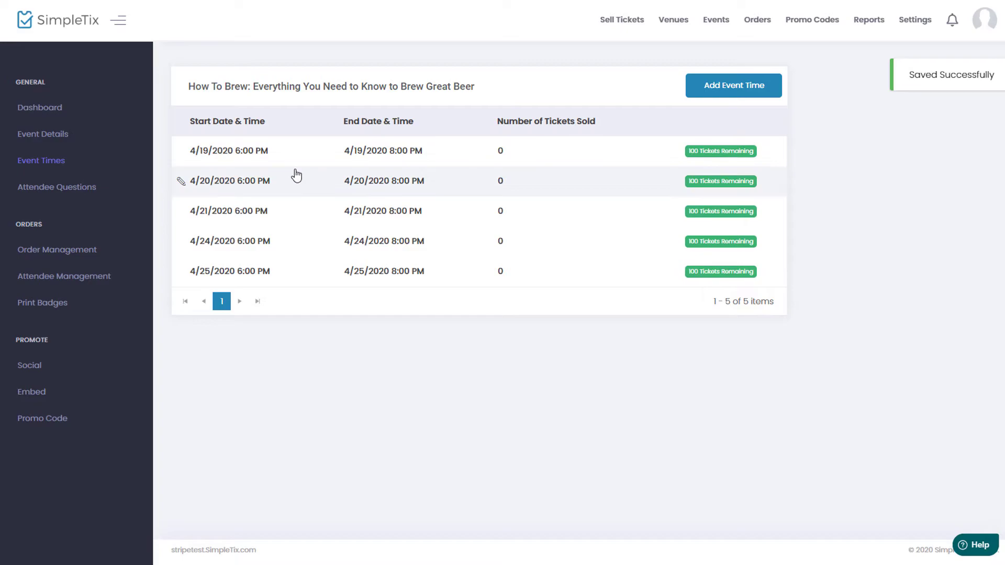
Step: Save the 4/21 session, then title 4/25 'The recipe' with a $30.00 Adults price
click(215, 220)
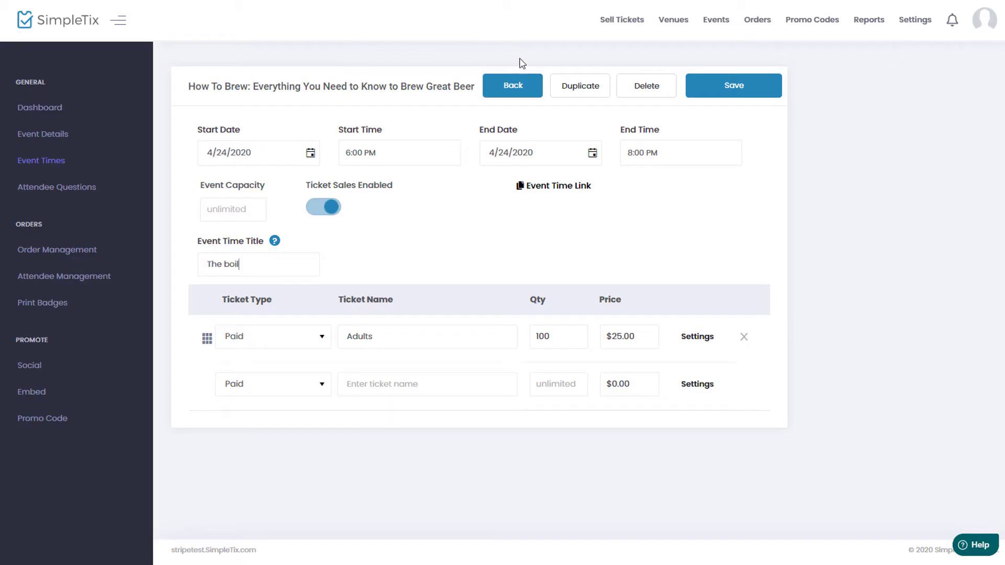
click(716, 89)
click(517, 92)
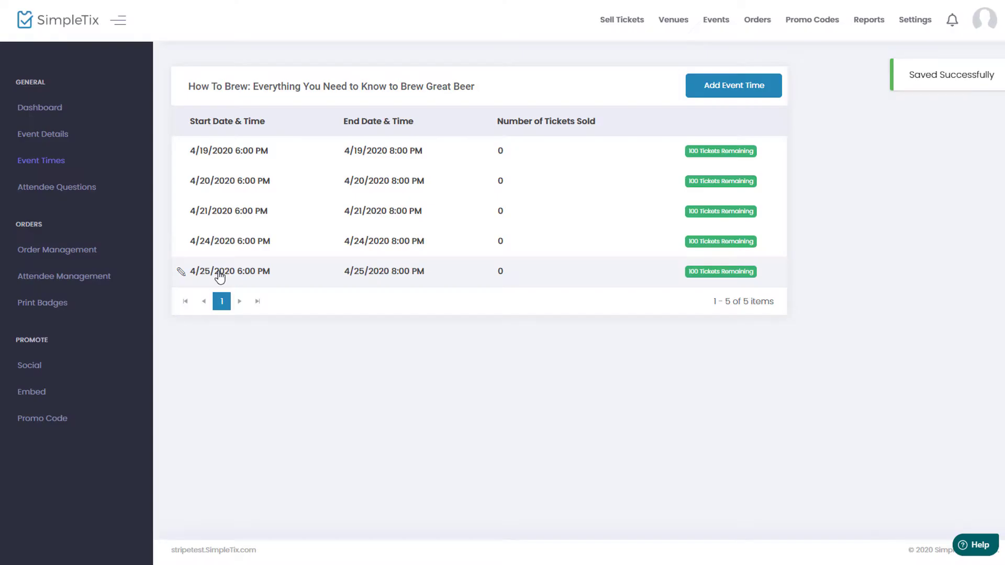
click(218, 271)
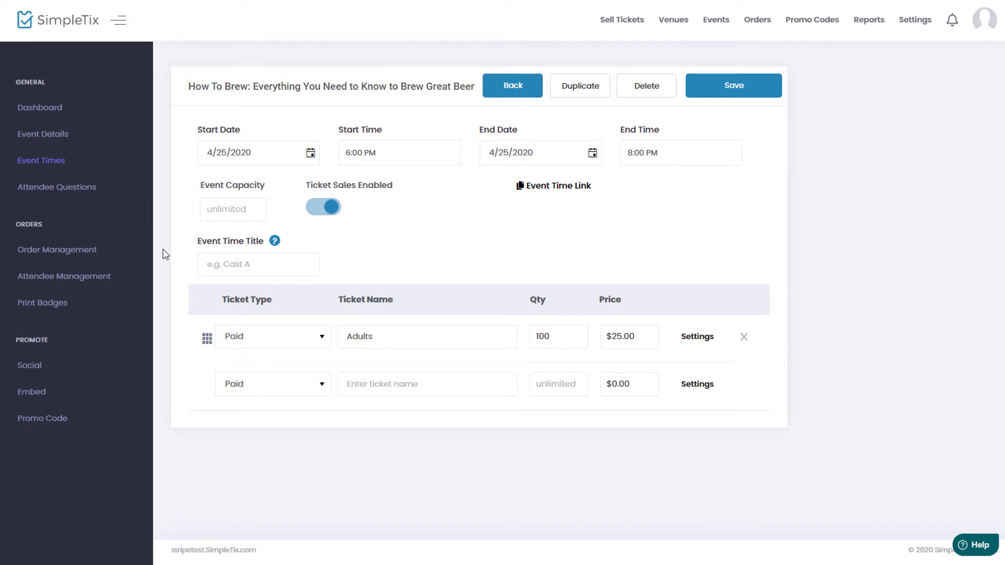
click(249, 264)
text(The recipe)
click(639, 339)
text(30)
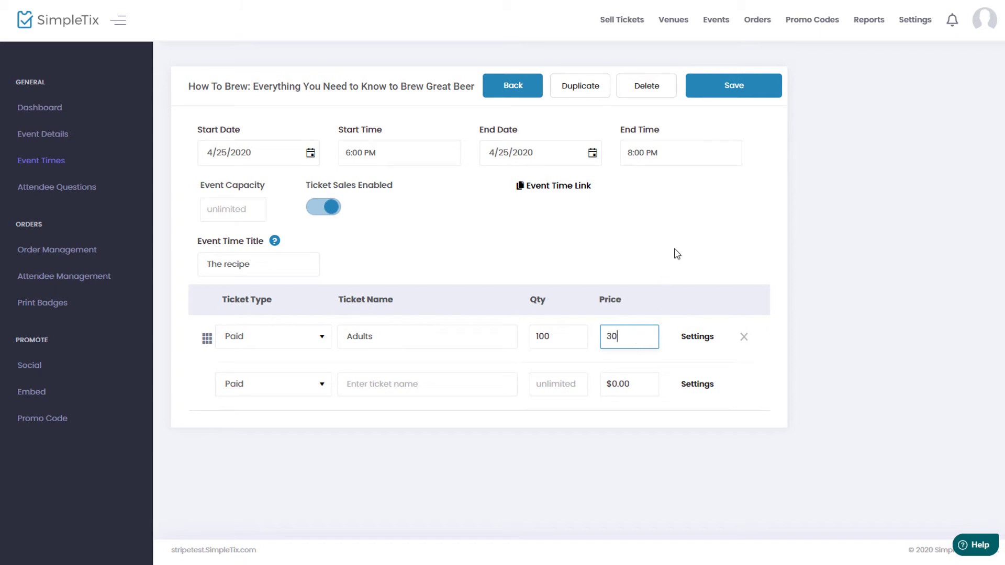
click(681, 247)
click(743, 86)
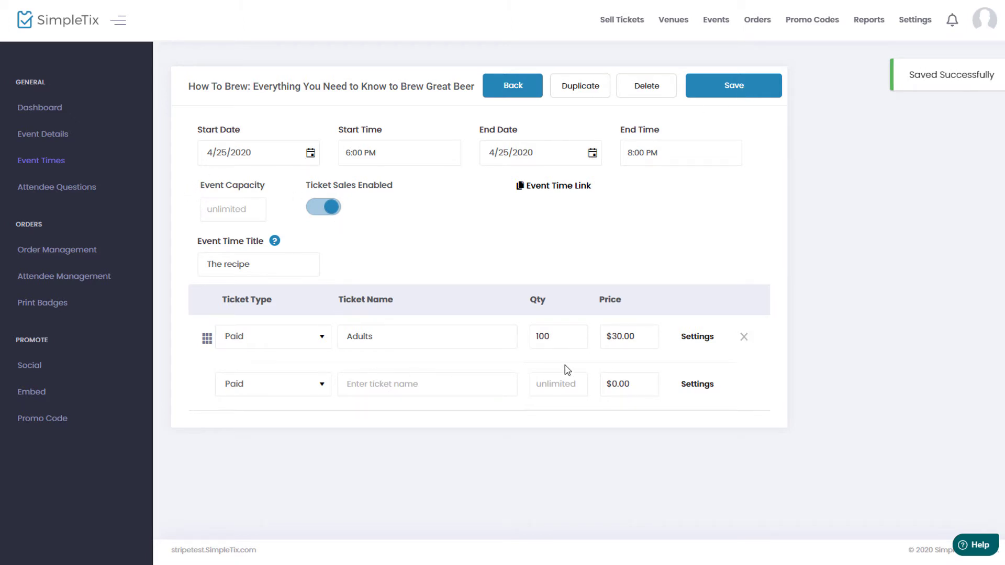
Step: Set the 4/25 session's event capacity to 100
double_click(561, 337)
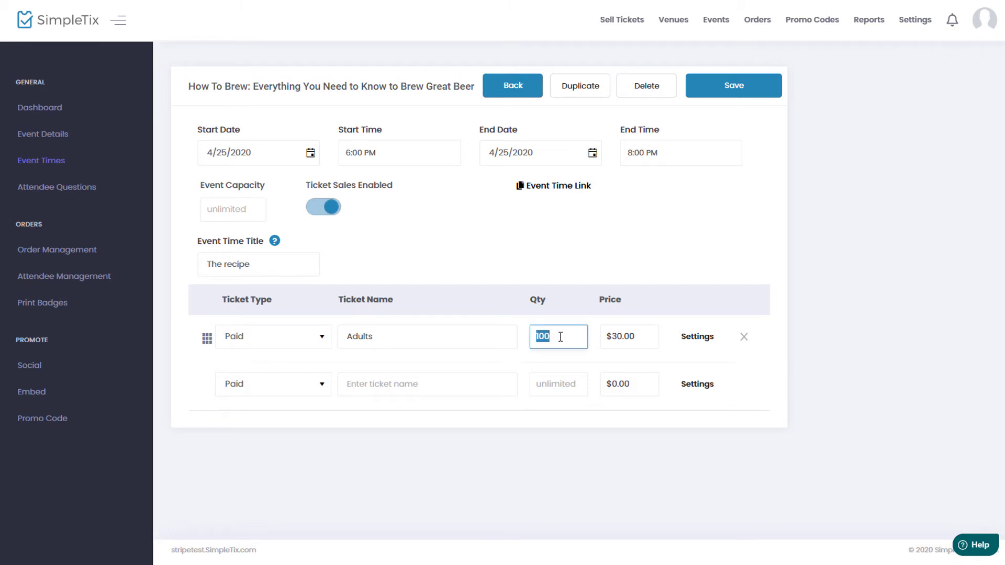
click(238, 203)
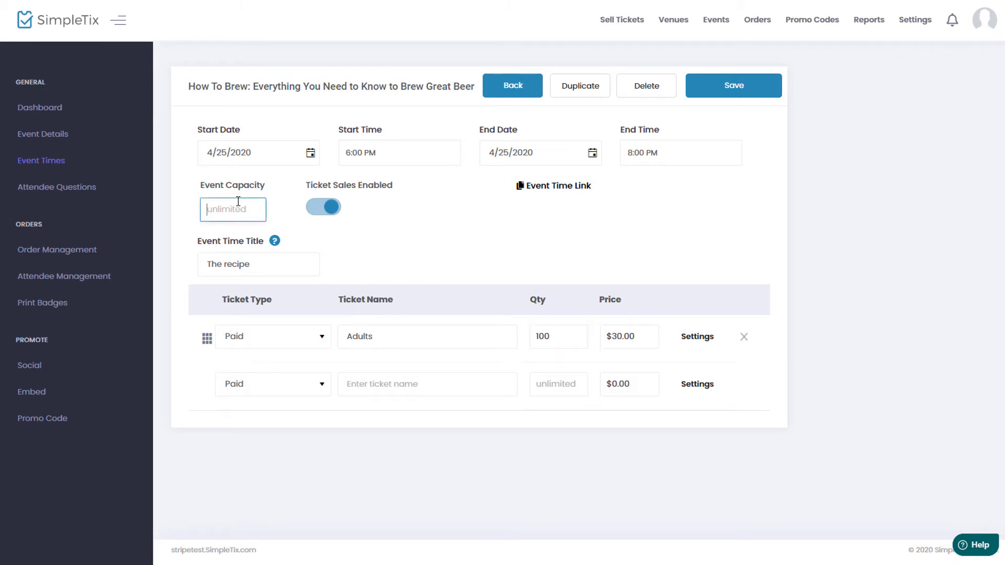
text(100)
click(536, 246)
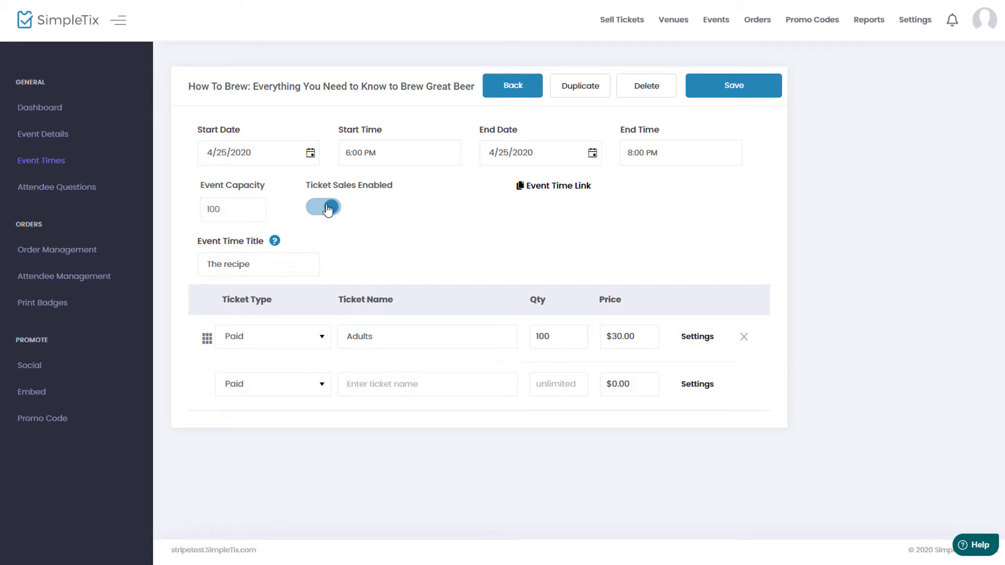
Step: Add a $20.00 Student ticket, clear the Adults quantity to unlimited, and save the session
click(366, 383)
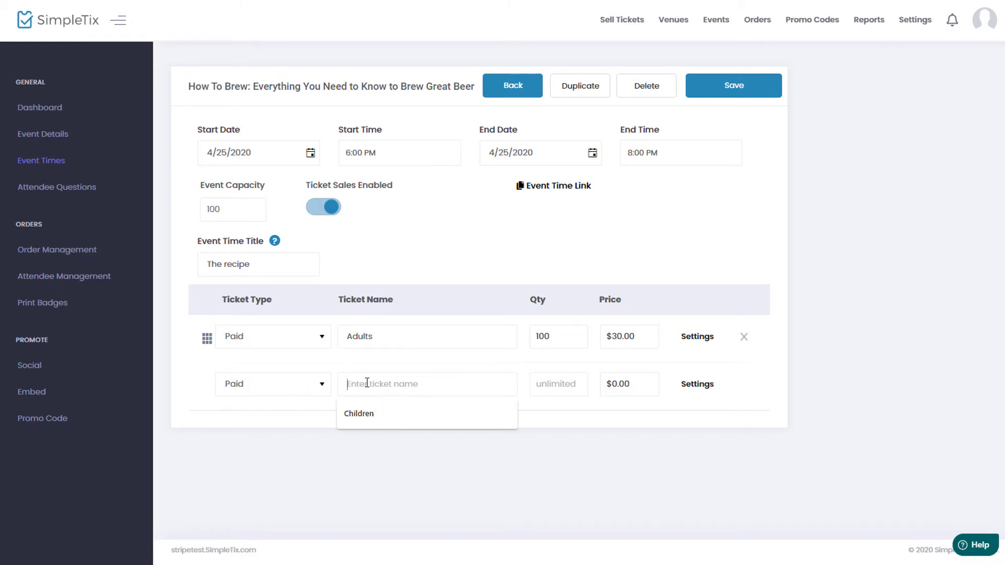
text(Student)
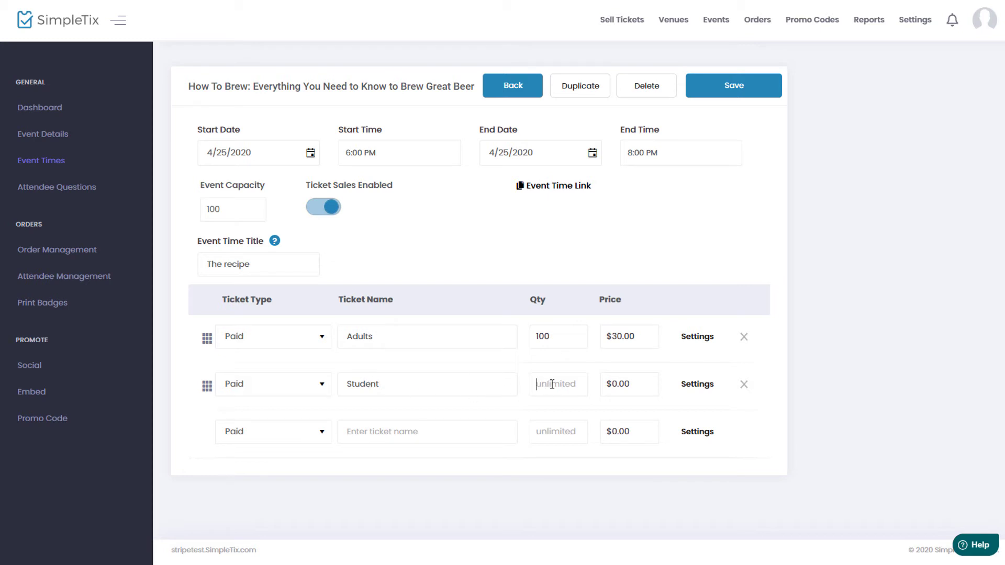
double_click(553, 337)
key(BackSpace)
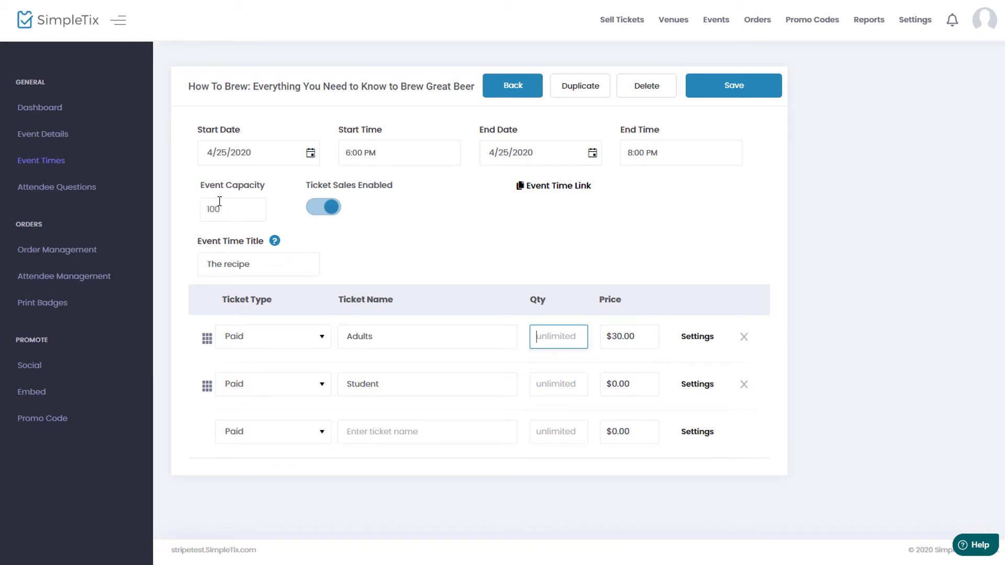
double_click(629, 387)
text(20)
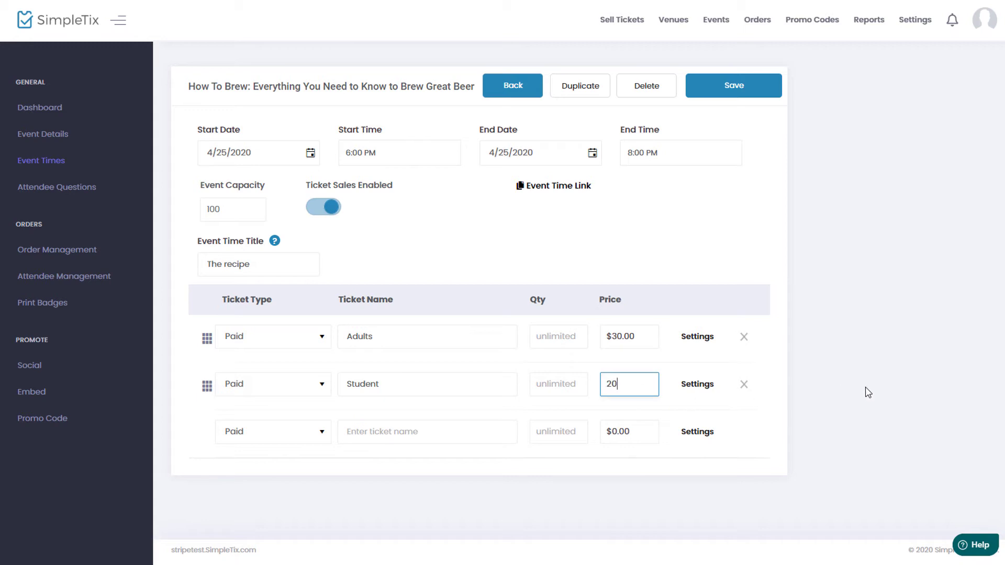
click(867, 394)
click(693, 99)
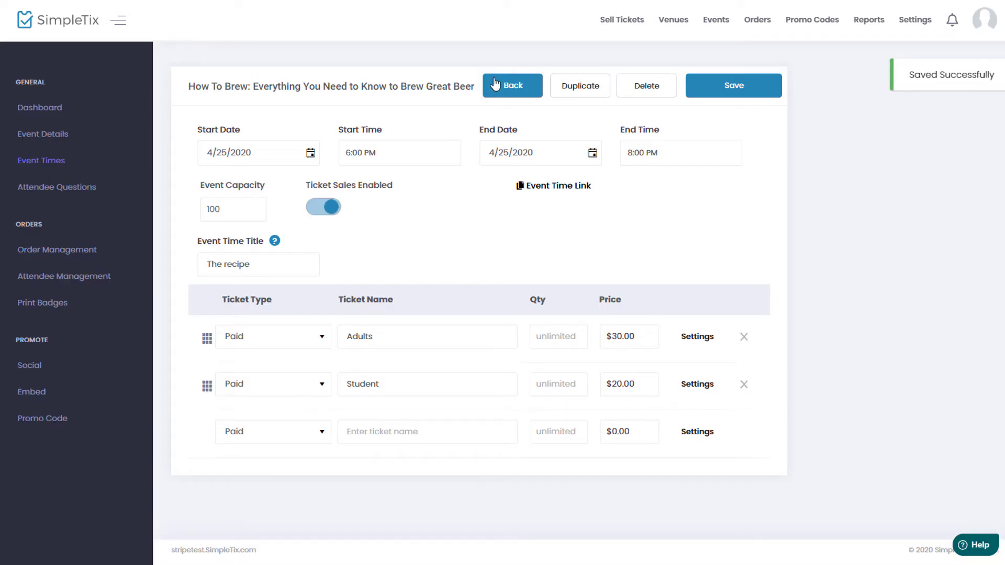
click(493, 86)
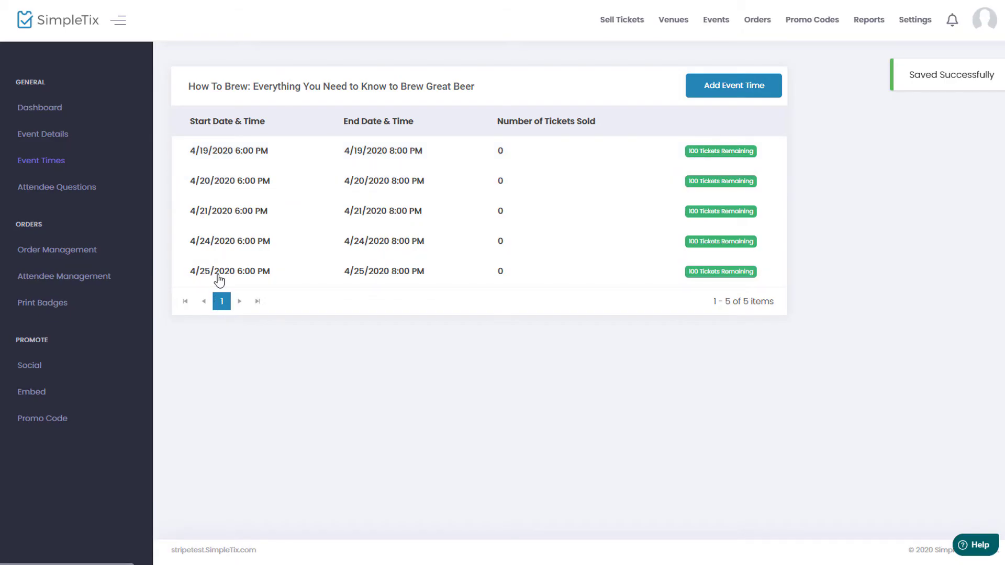
Step: Reopen the 4/25 session to review its event capacity, then return to the Event Times list
click(220, 277)
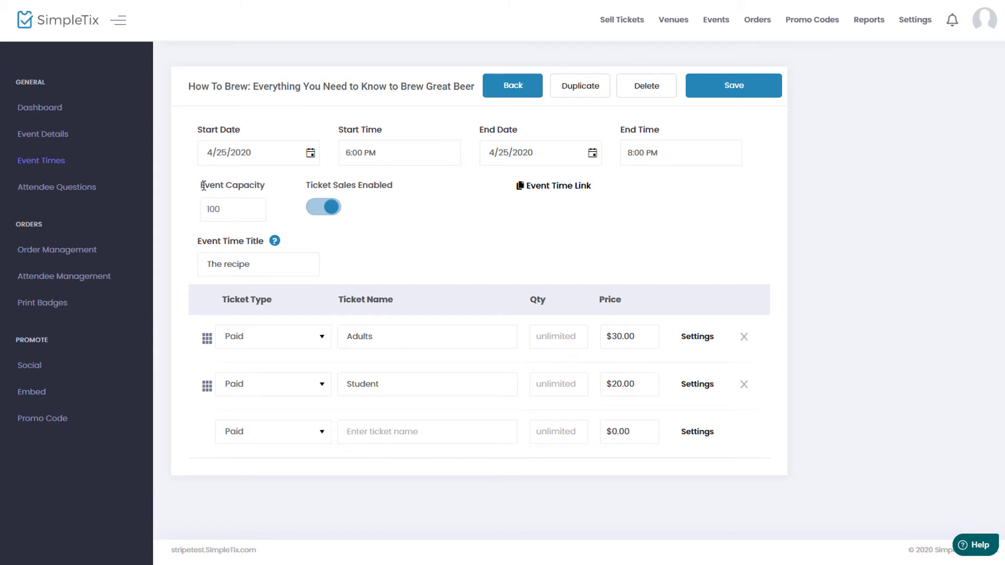
drag(203, 186, 246, 187)
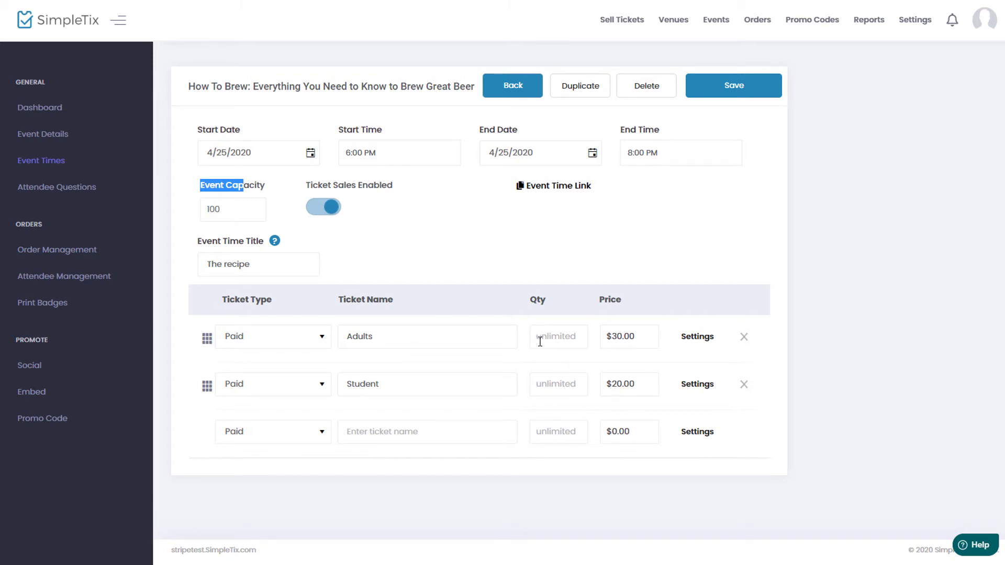
click(516, 85)
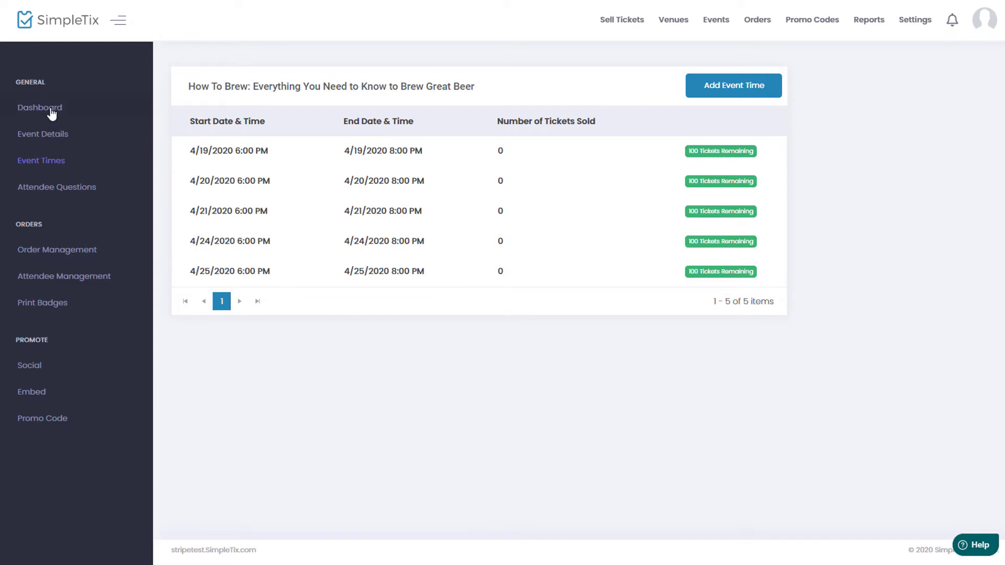
Step: Copy the How To Brew public link from the dashboard and browse the live event page
click(50, 108)
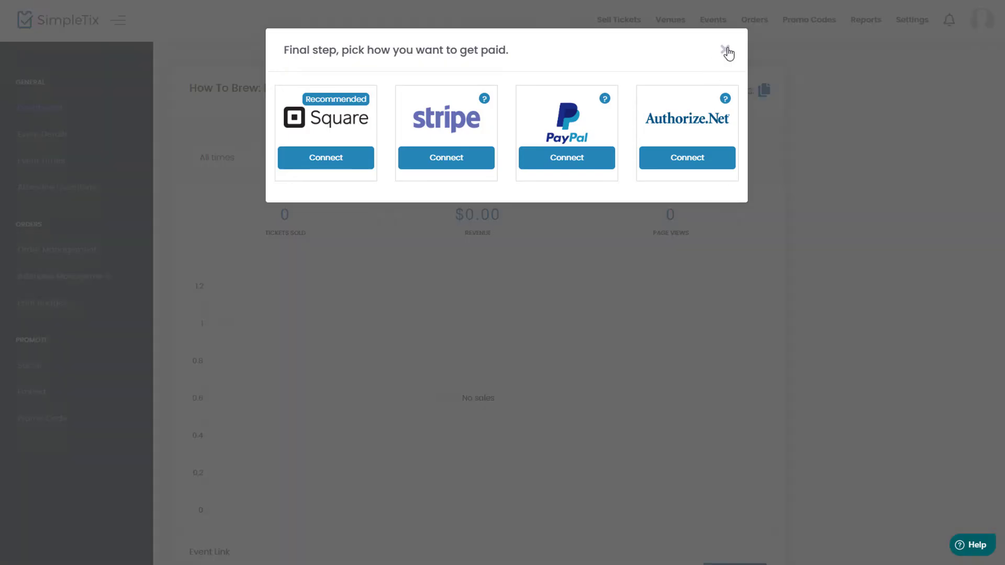
click(726, 50)
click(765, 90)
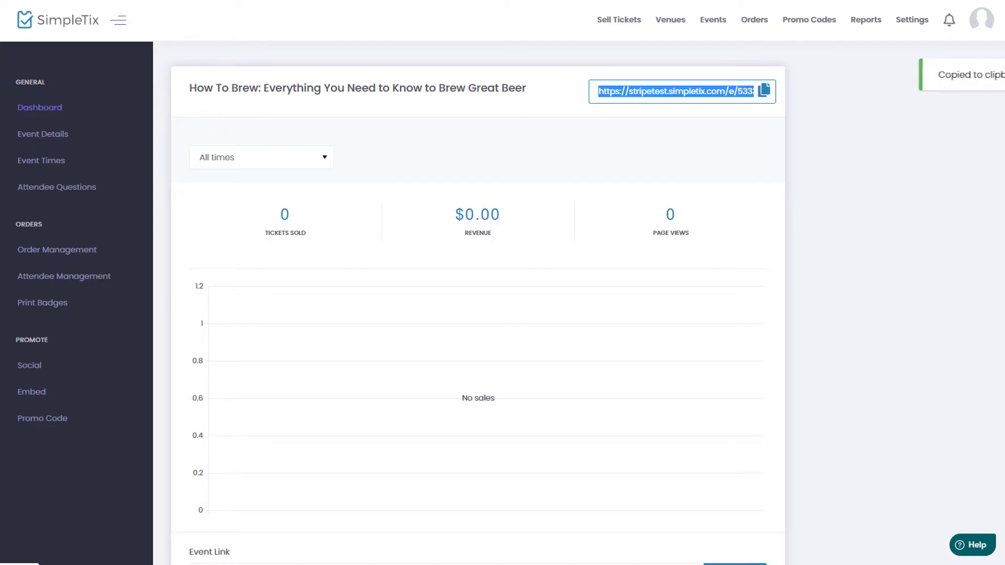
key(ctrl+t)
key(ctrl+v)
key(Return)
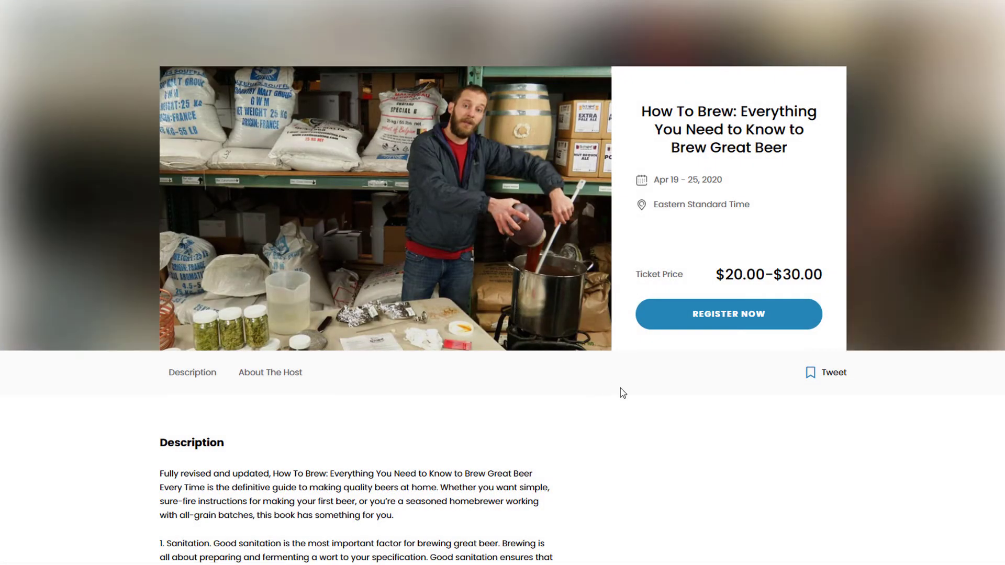
scroll(623, 394, down, 8)
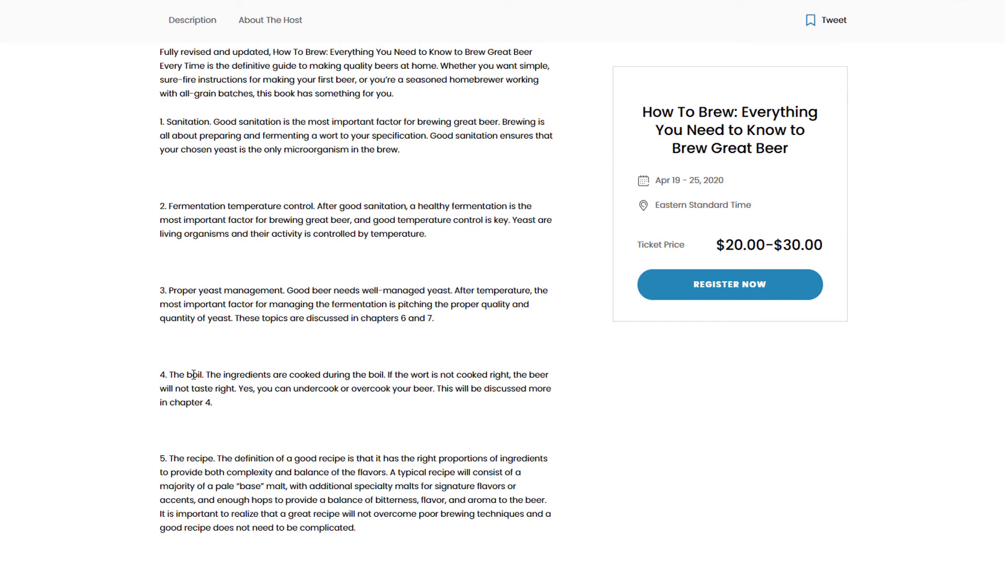
scroll(193, 375, down, 3)
scroll(195, 381, up, 10)
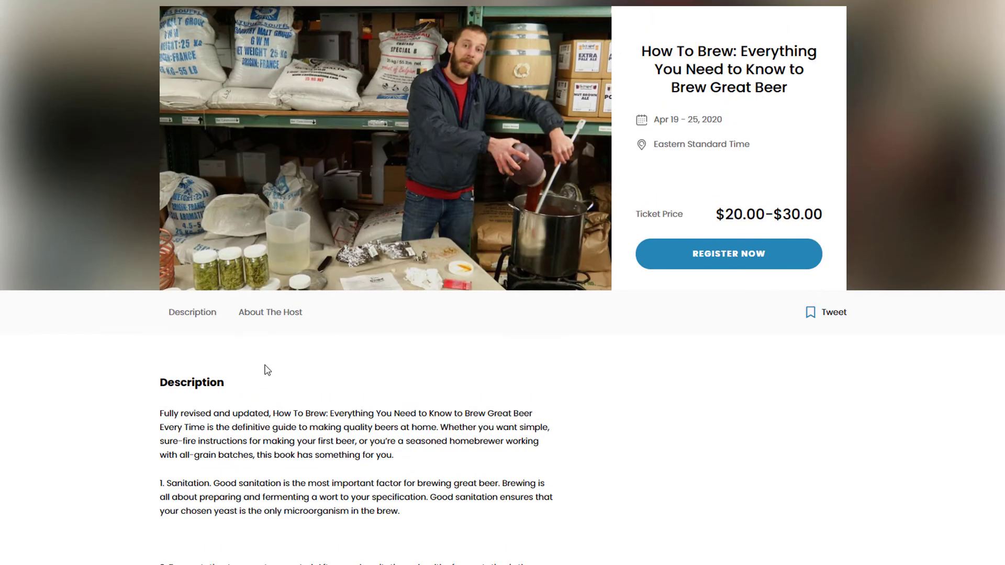
scroll(201, 390, down, 2)
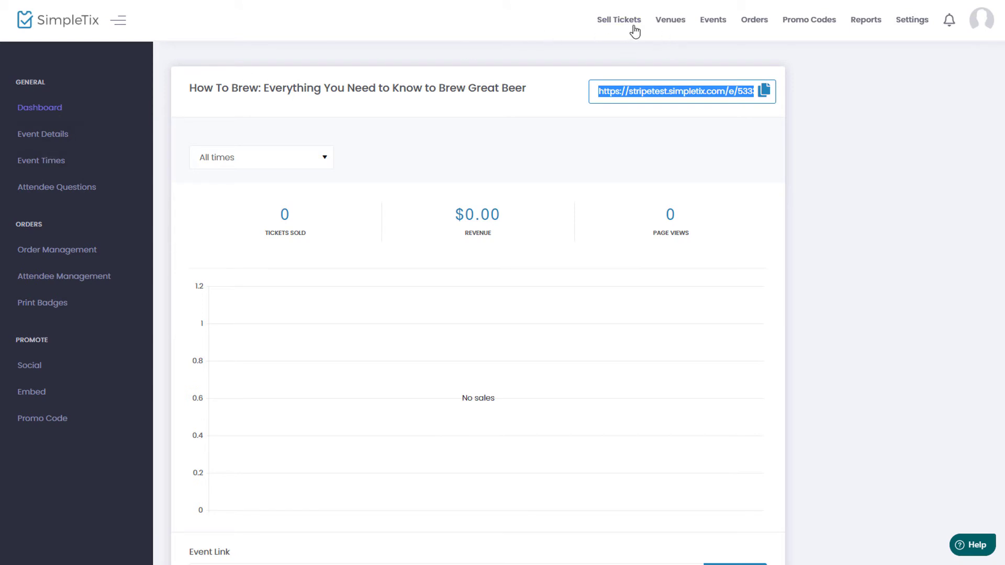
Step: Bold '1. Sanitation.', add '4/19 6pm is the first class:' before it, and save
click(42, 136)
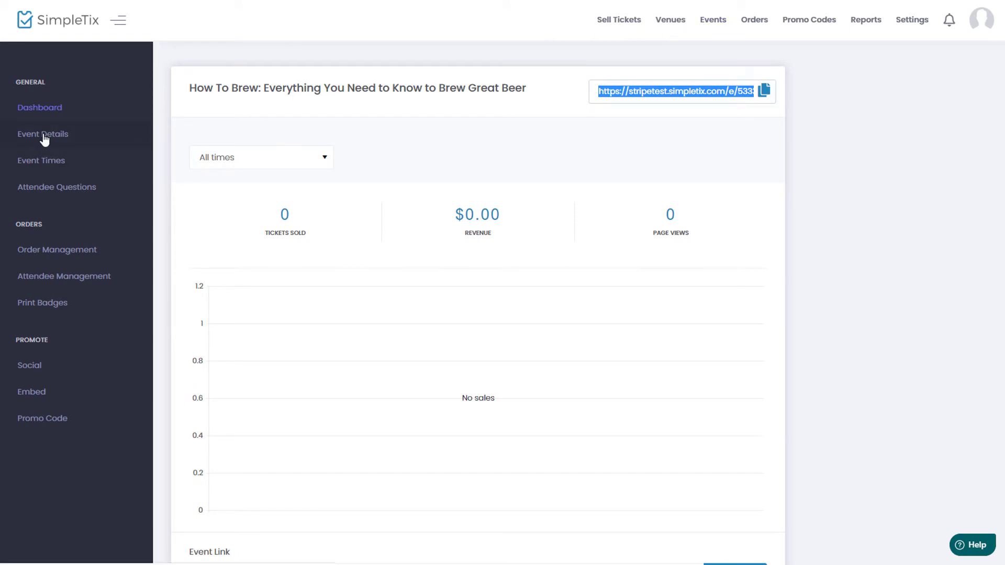
scroll(294, 430, down, 3)
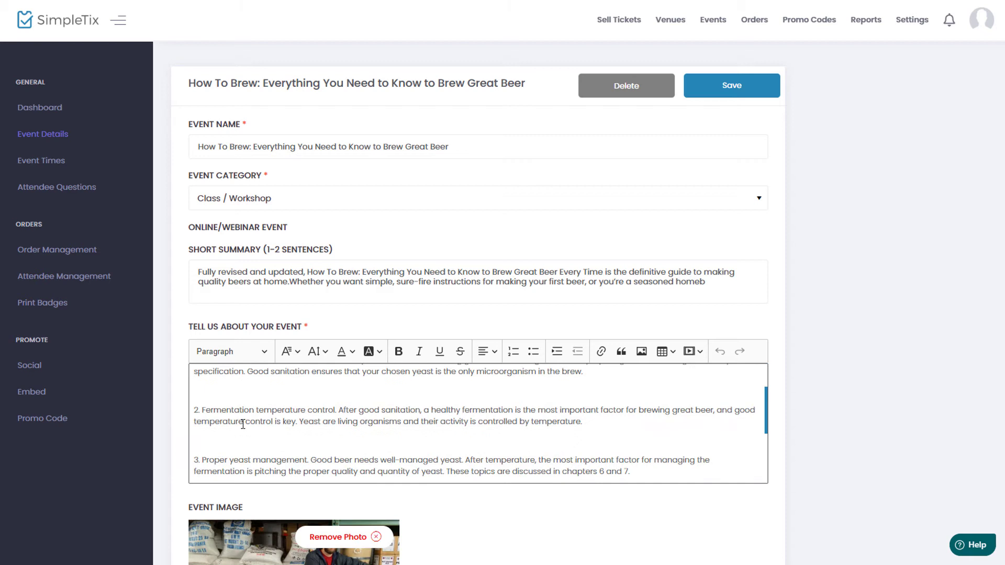
scroll(243, 424, up, 3)
drag(242, 421, 194, 419)
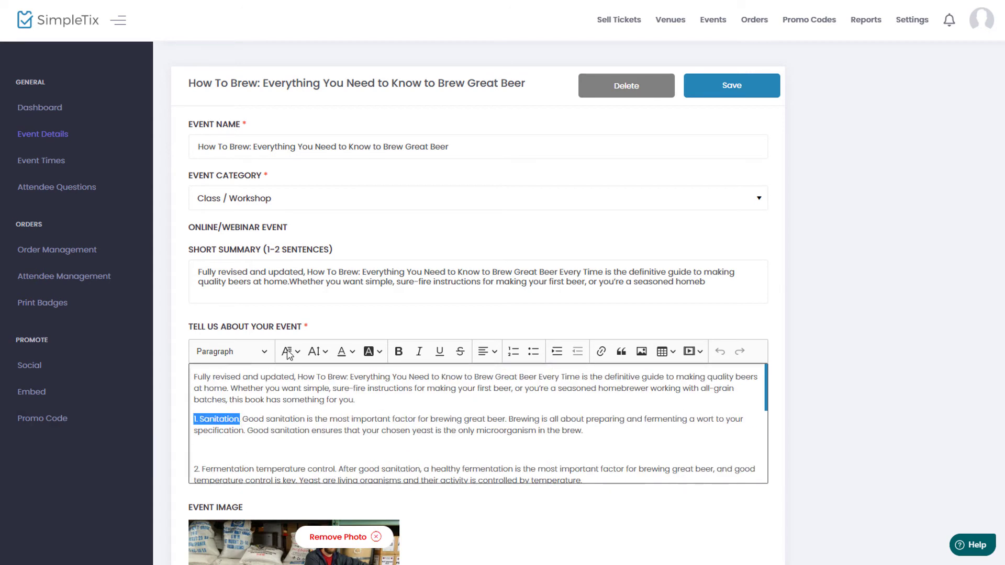
click(398, 352)
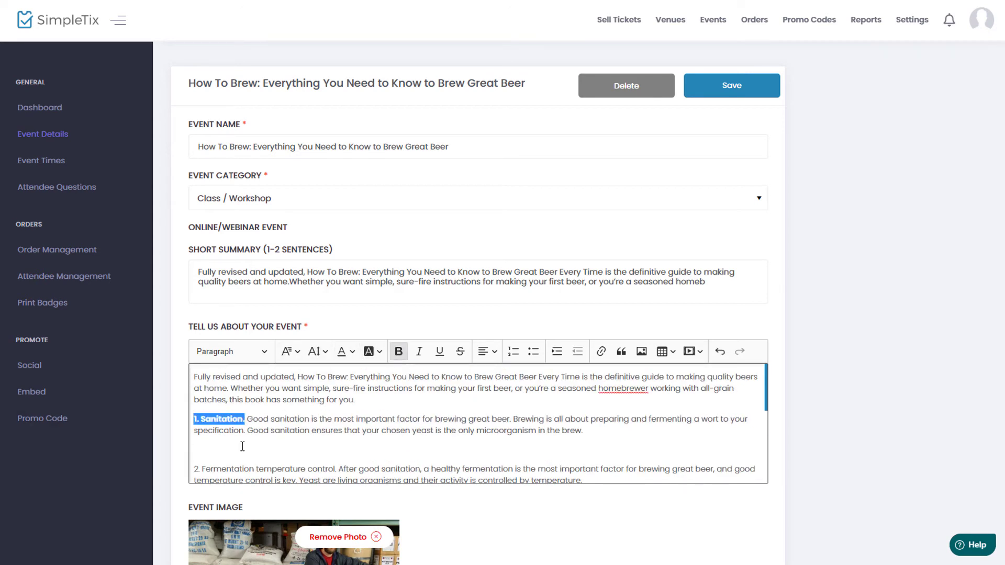
click(243, 448)
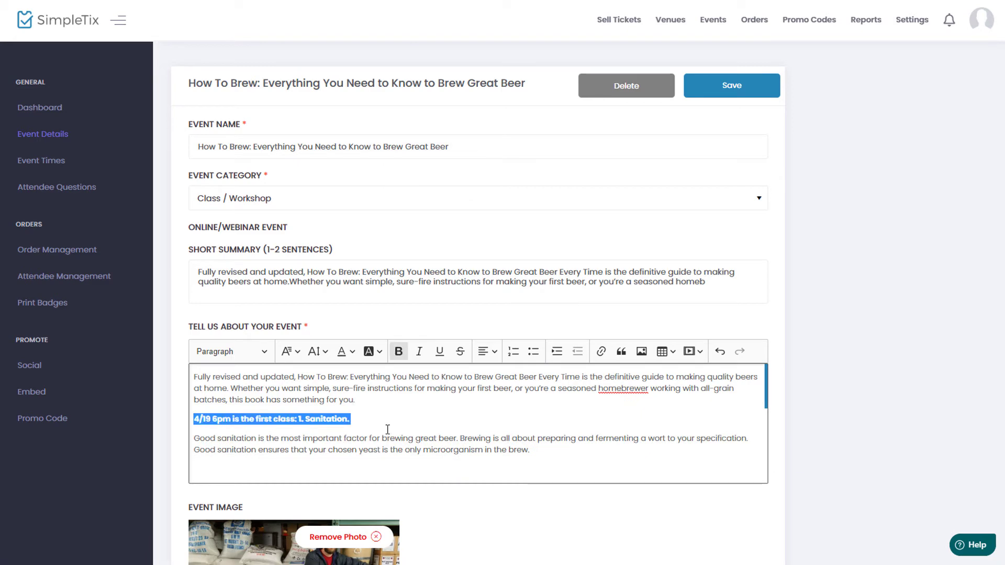
click(383, 438)
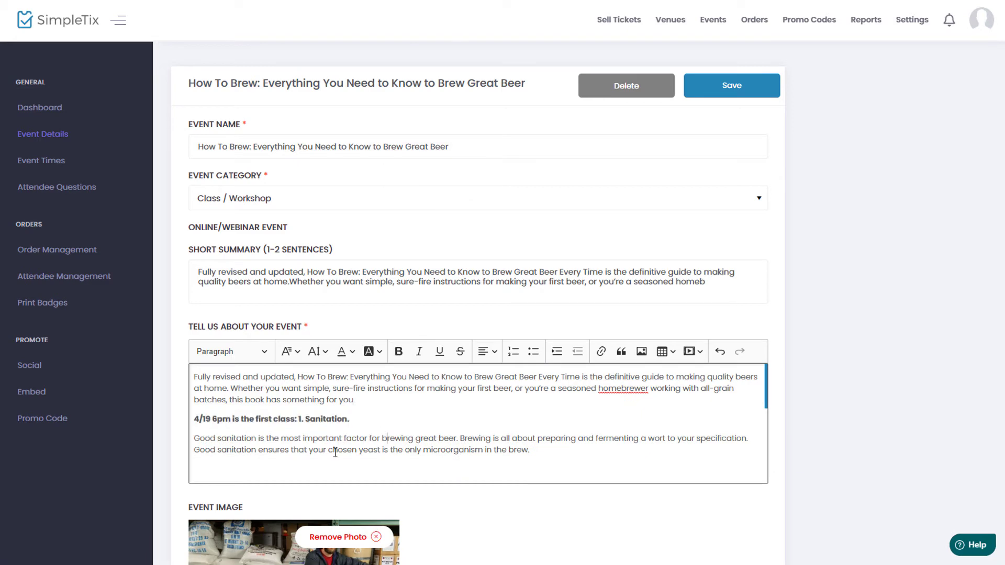
click(730, 85)
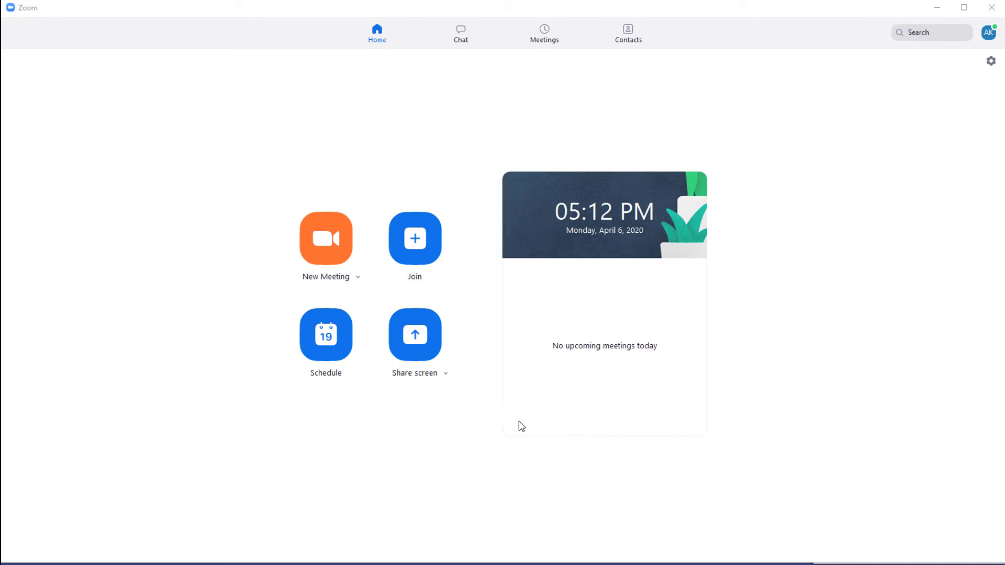
Step: Schedule Zoom meeting 'How To Brew: Class 1 Sanitation' at 6:00 PM, duration 2 hours 30 minutes
click(324, 338)
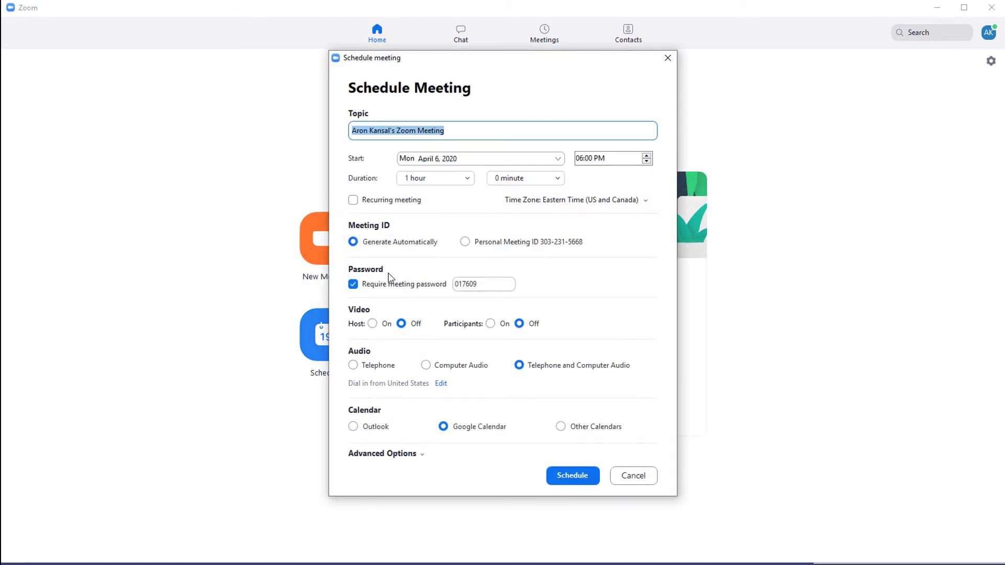
key(ctrl+v)
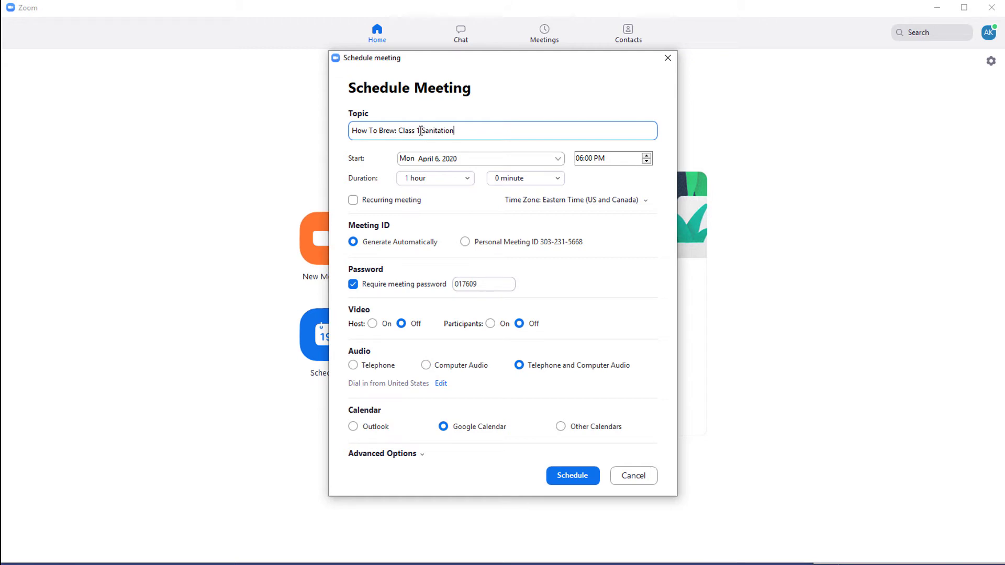
drag(421, 130, 477, 130)
click(498, 131)
click(428, 159)
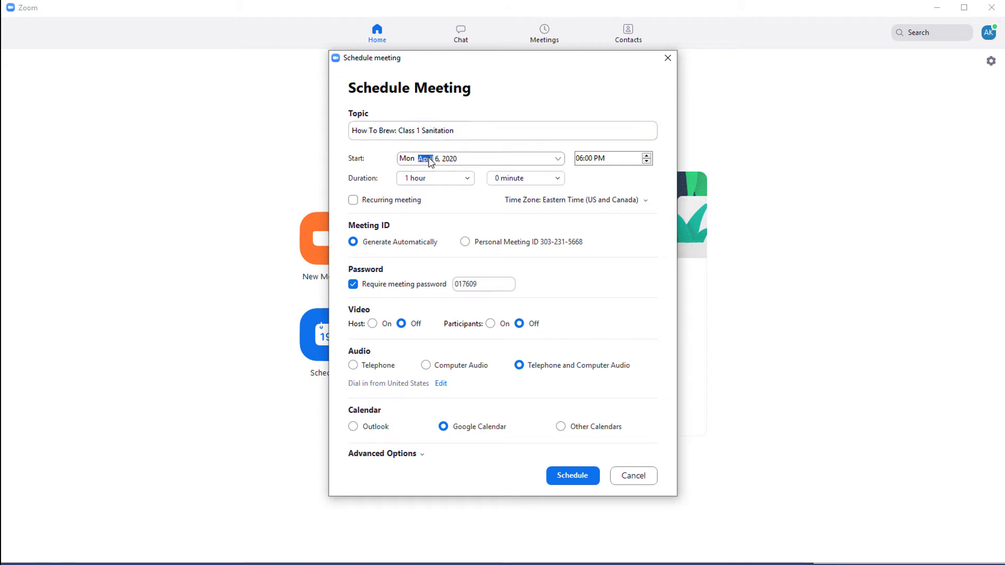
click(438, 159)
click(429, 179)
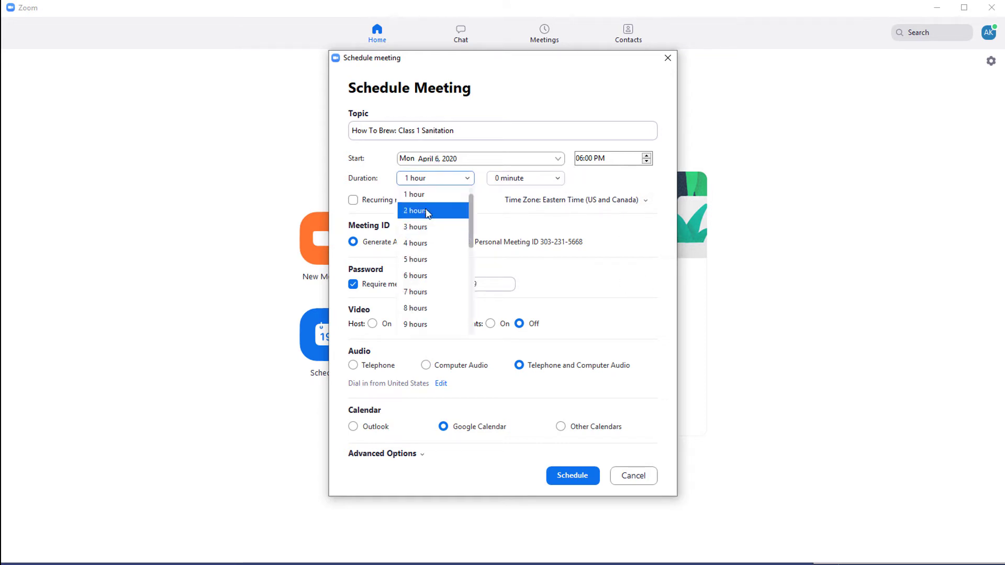
click(427, 211)
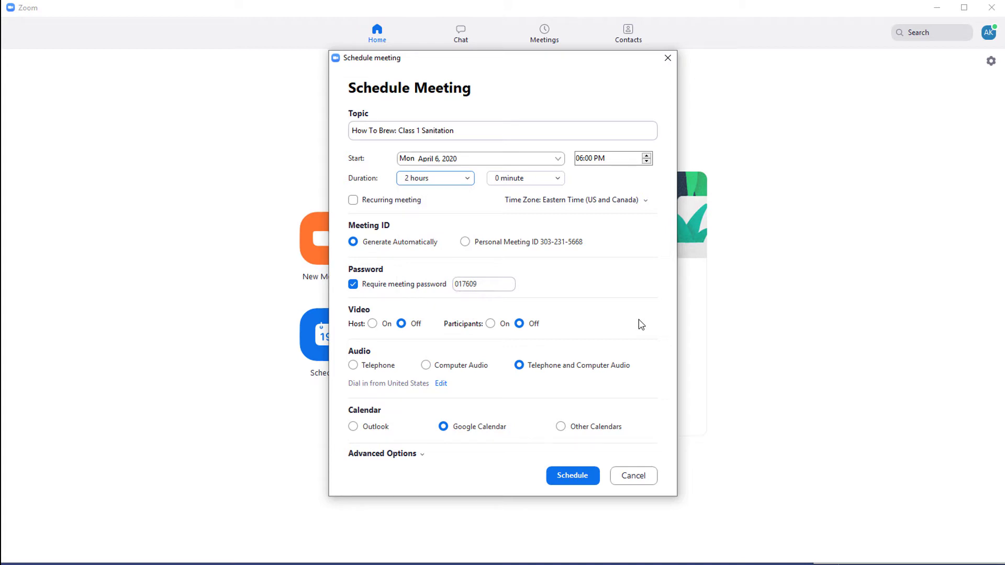
click(520, 181)
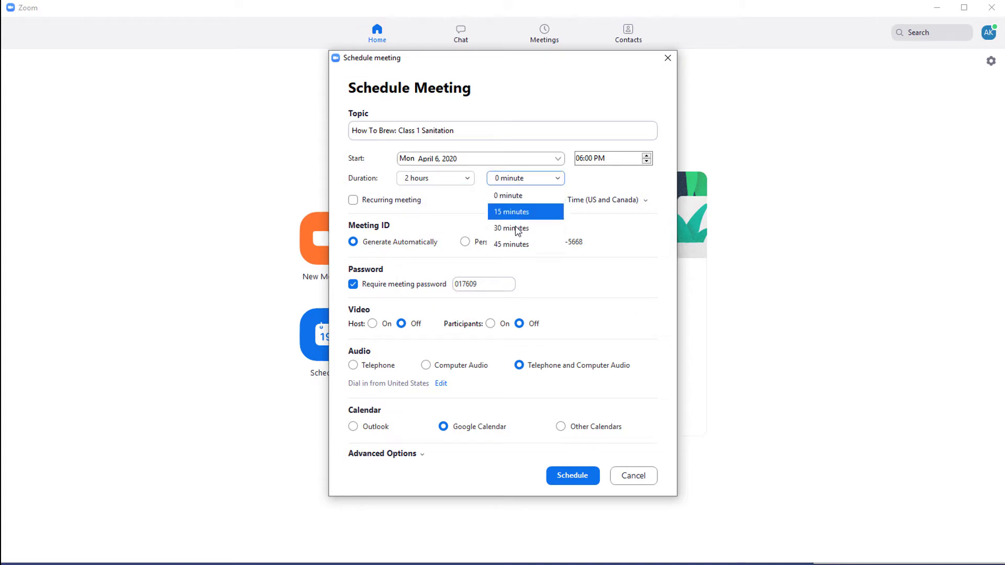
click(518, 227)
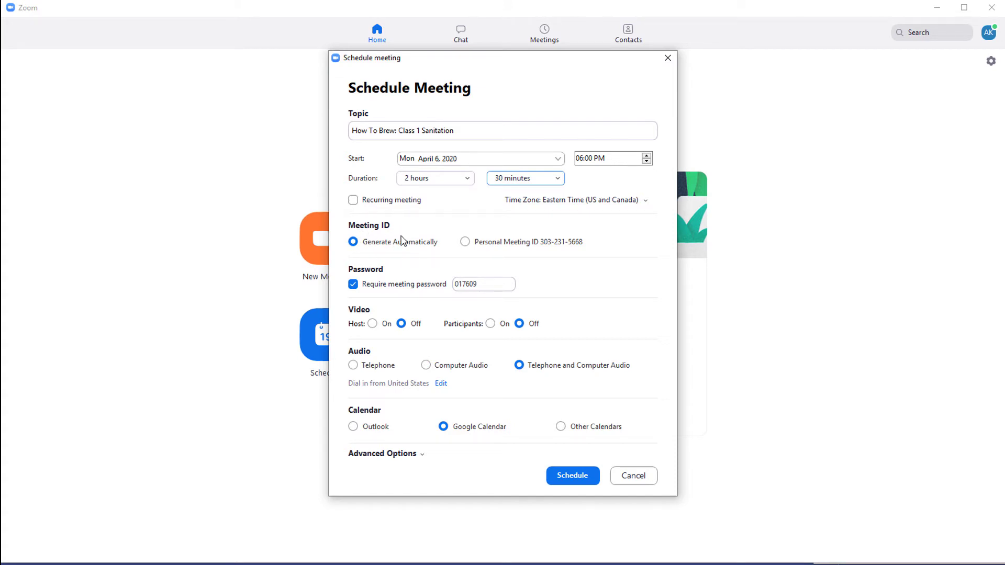
key(Tab)
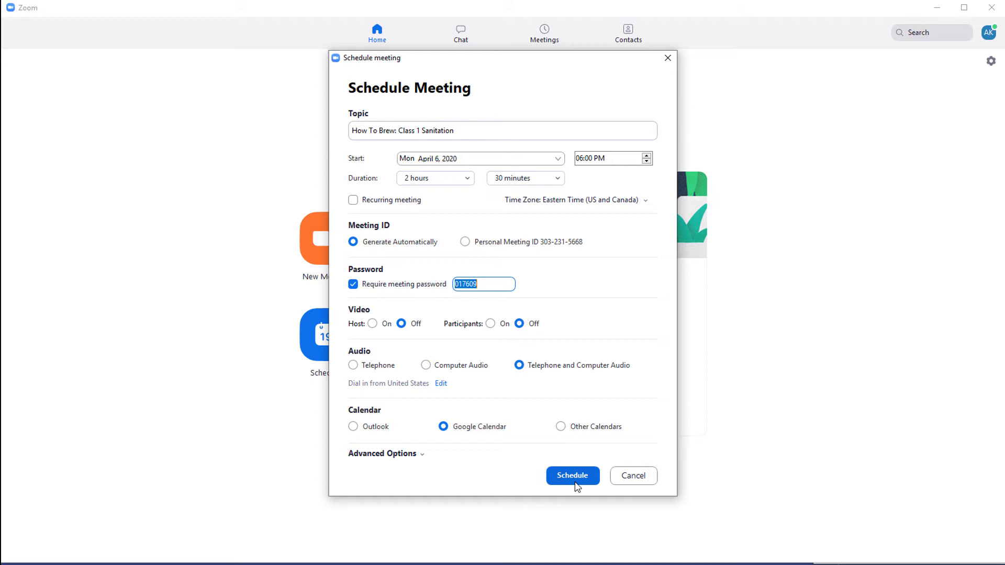
click(578, 485)
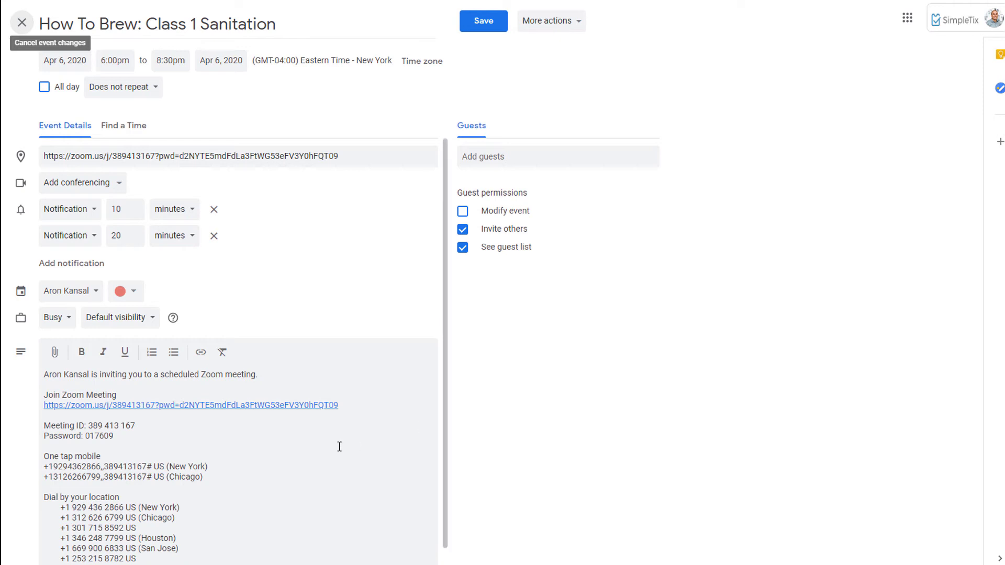
Step: Scroll the Class 1 Sanitation event details and click into its description field
scroll(157, 456, down, 1)
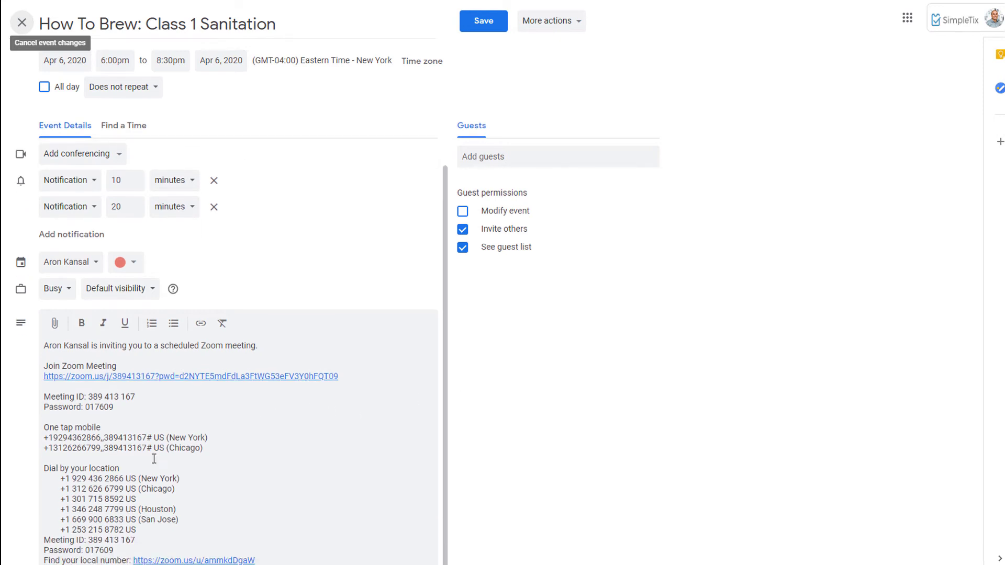
click(157, 456)
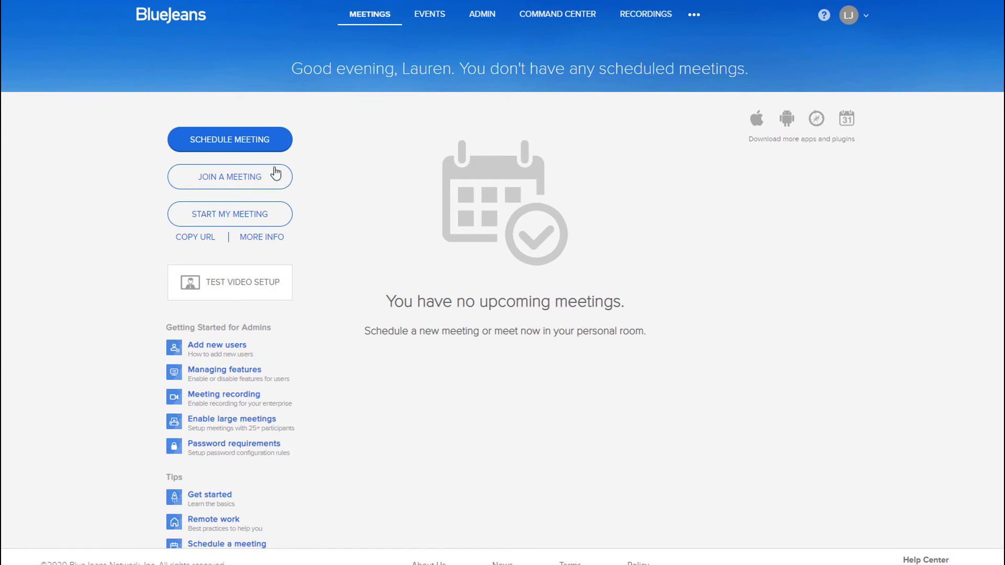
Step: Start a new BlueJeans meeting with the pasted Class 1 Sanitation title and US/Eastern time zone
click(243, 148)
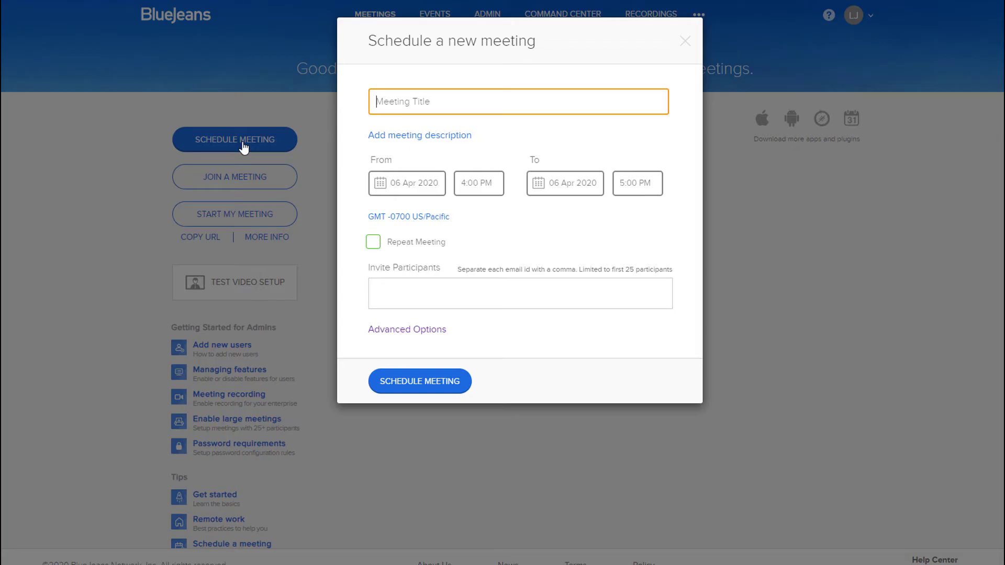
text(Class 1 - Sanitation How To Brew: Everything You Need to Know)
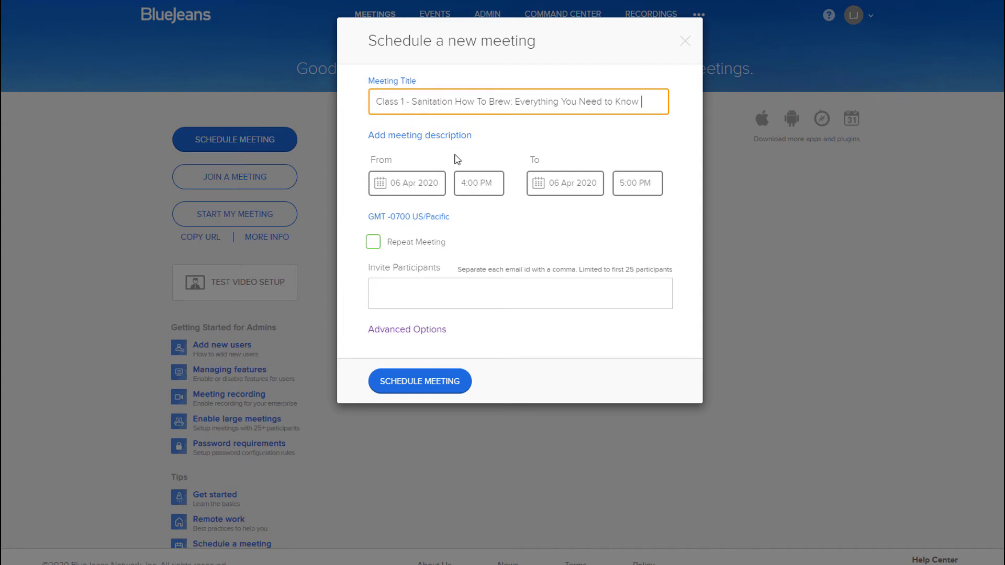
click(420, 220)
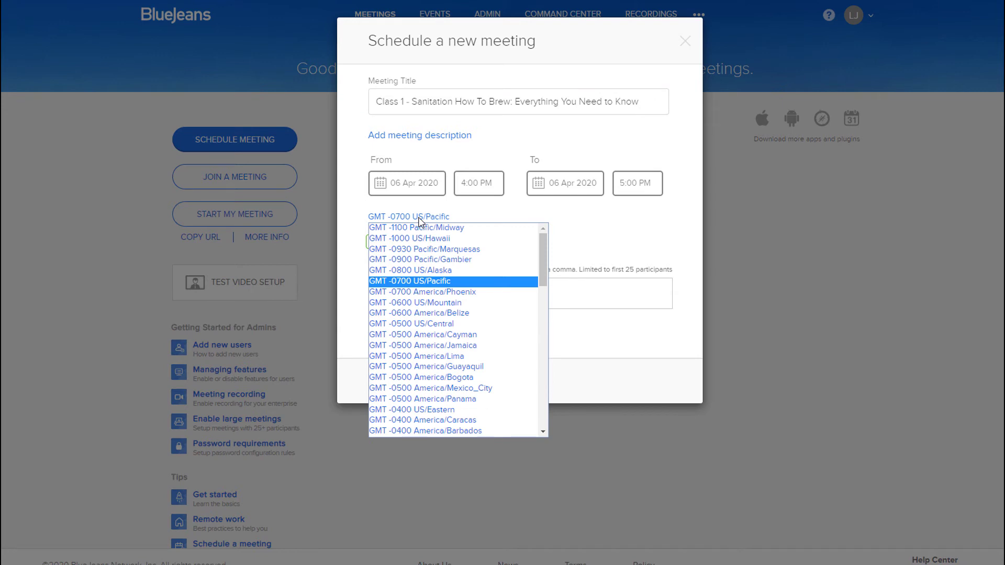
key(Down)
key(Down)
key(Down)
key(Down)
key(Down)
key(Down)
key(Down)
key(Down)
key(Down)
key(Down)
key(Down)
key(Down)
key(Return)
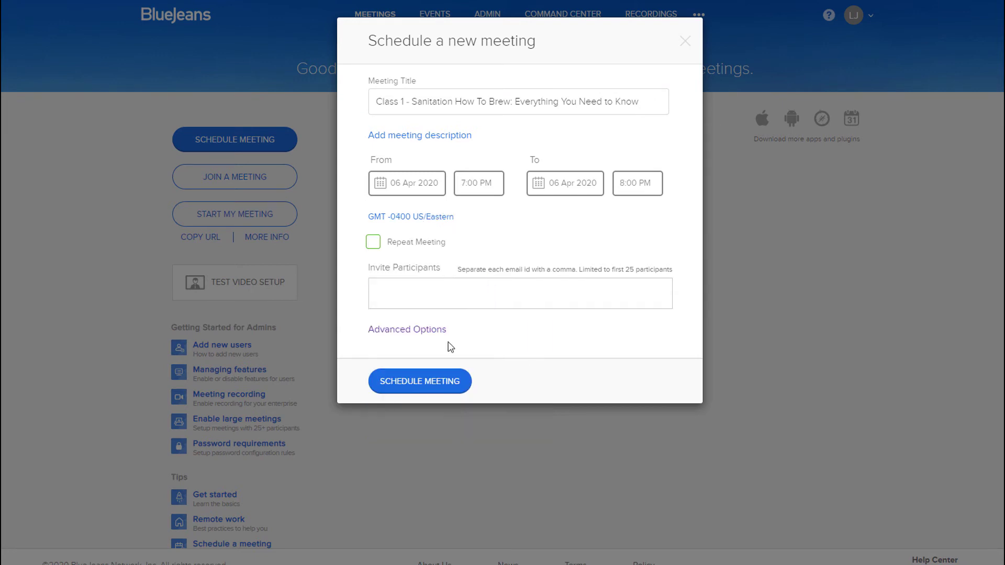
Step: Set the meeting for 19 April, 6:00 PM to 9:00 PM
click(398, 188)
click(362, 294)
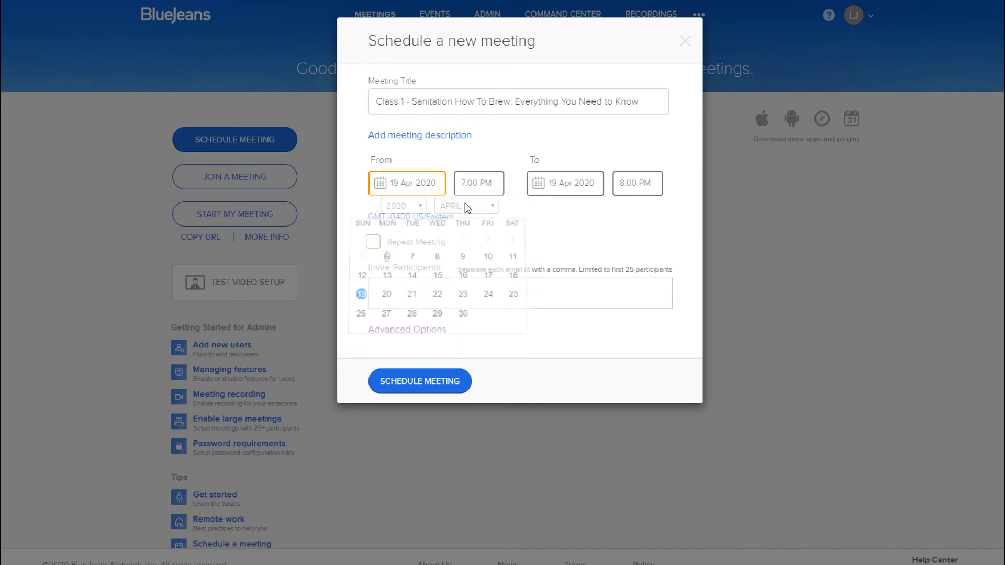
click(474, 185)
scroll(486, 247, up, 1)
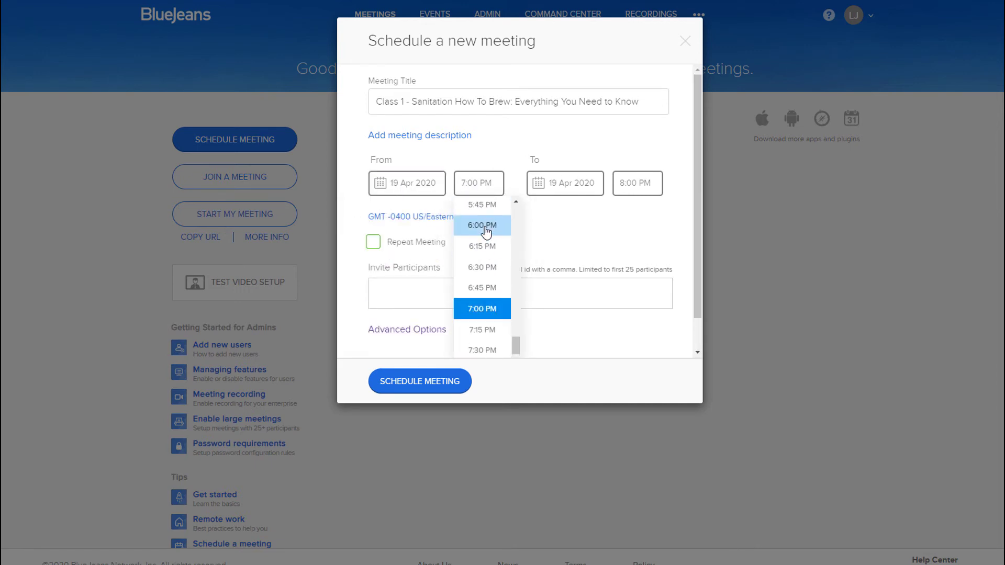
click(485, 230)
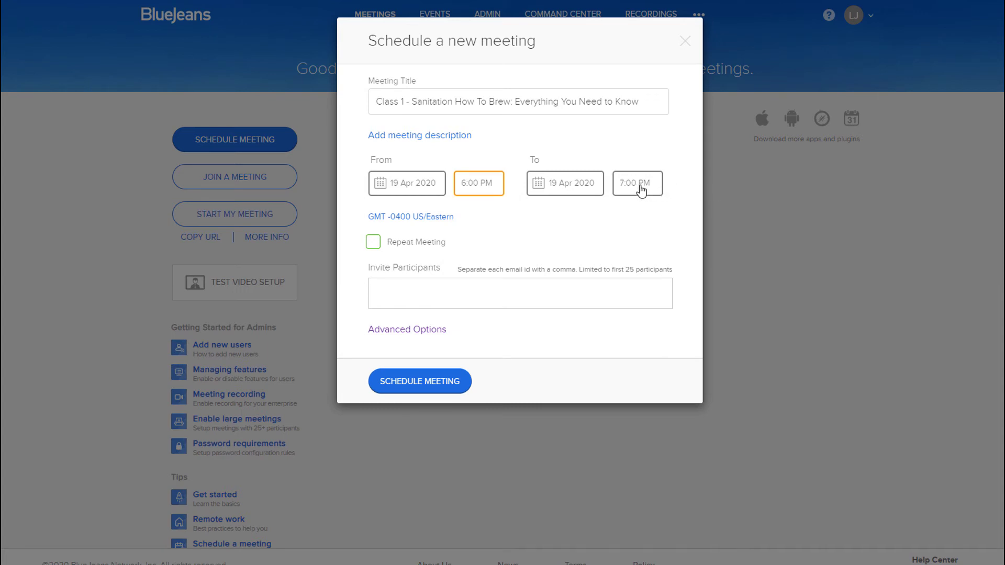
click(637, 193)
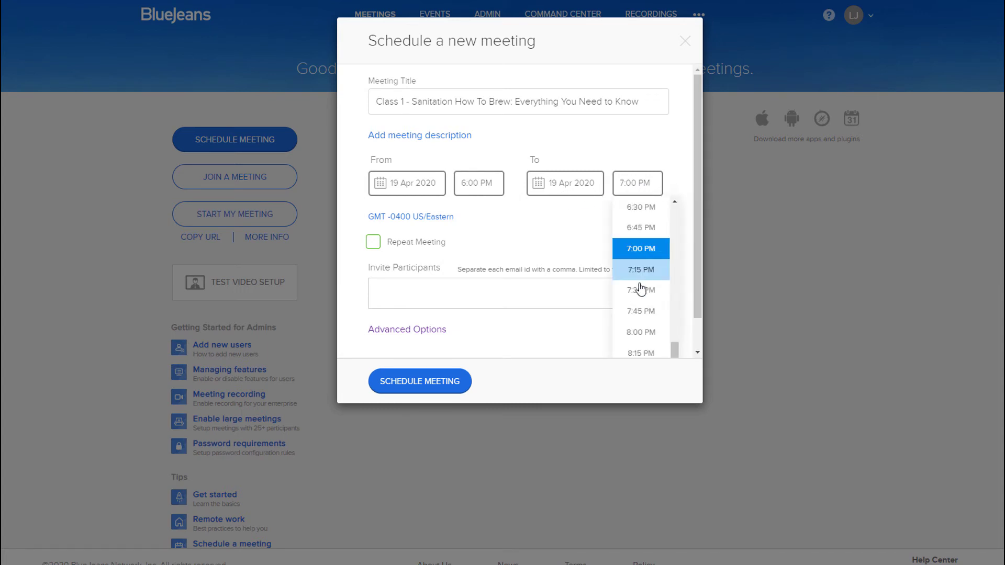
scroll(641, 289, down, 2)
click(642, 310)
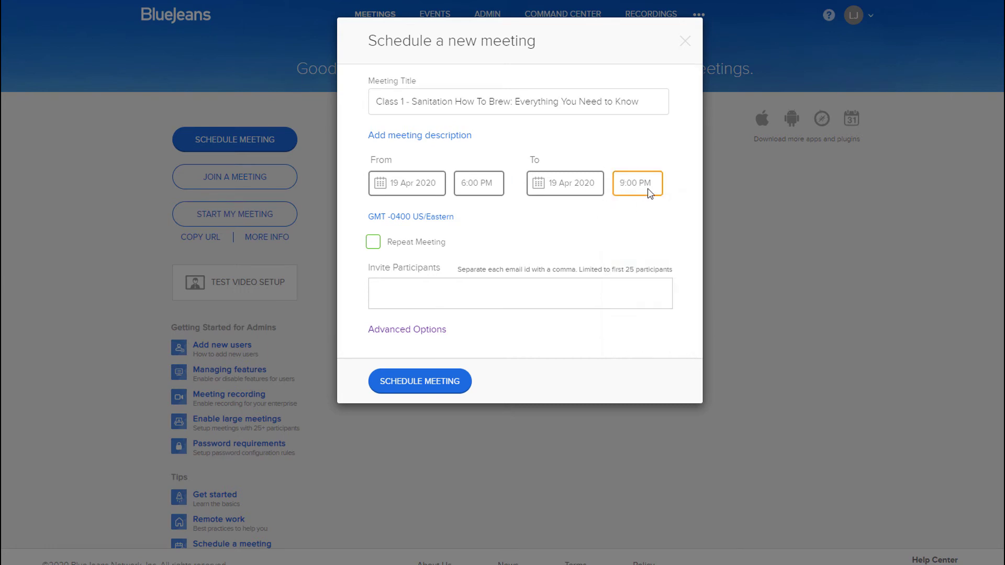
click(579, 238)
Step: Turn off My Meeting ID, enable Mute and Silent Entry, and schedule the meeting
click(424, 331)
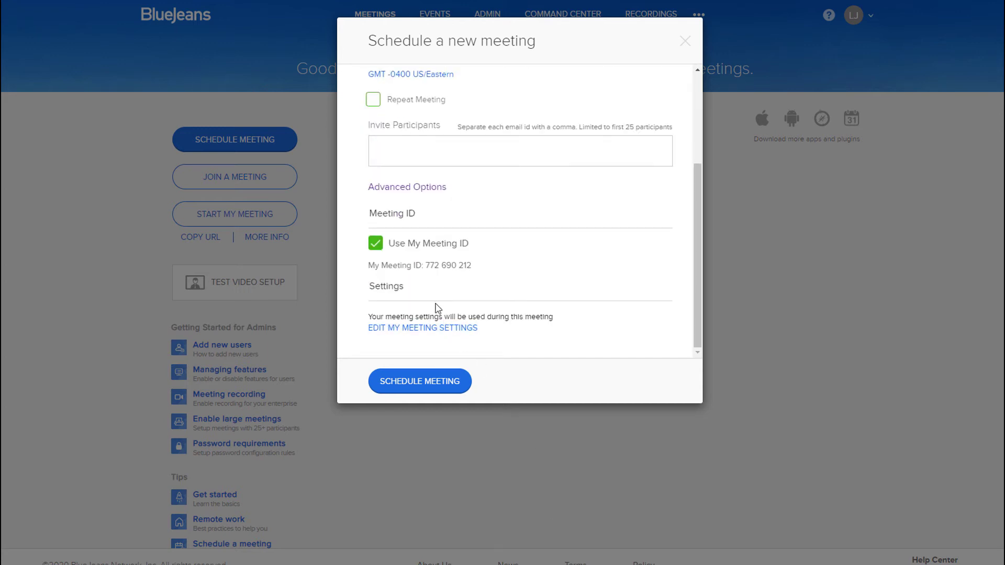
click(375, 243)
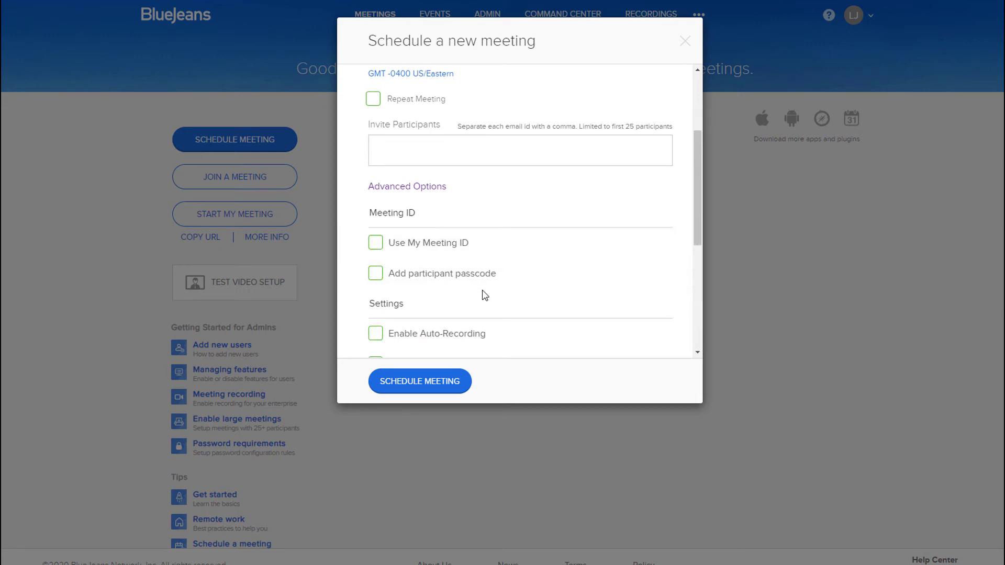
scroll(484, 296, down, 5)
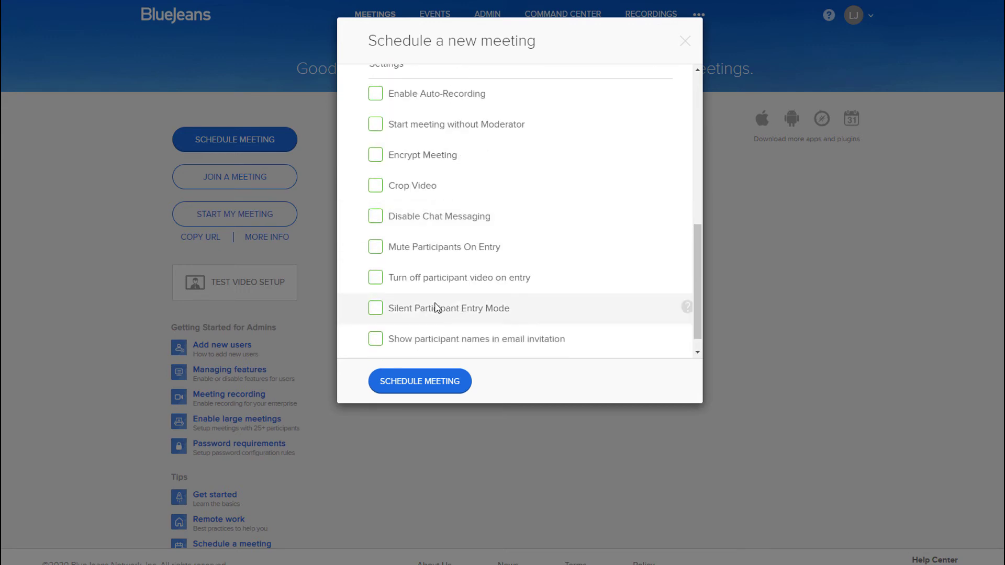
click(377, 252)
click(376, 309)
scroll(423, 316, down, 1)
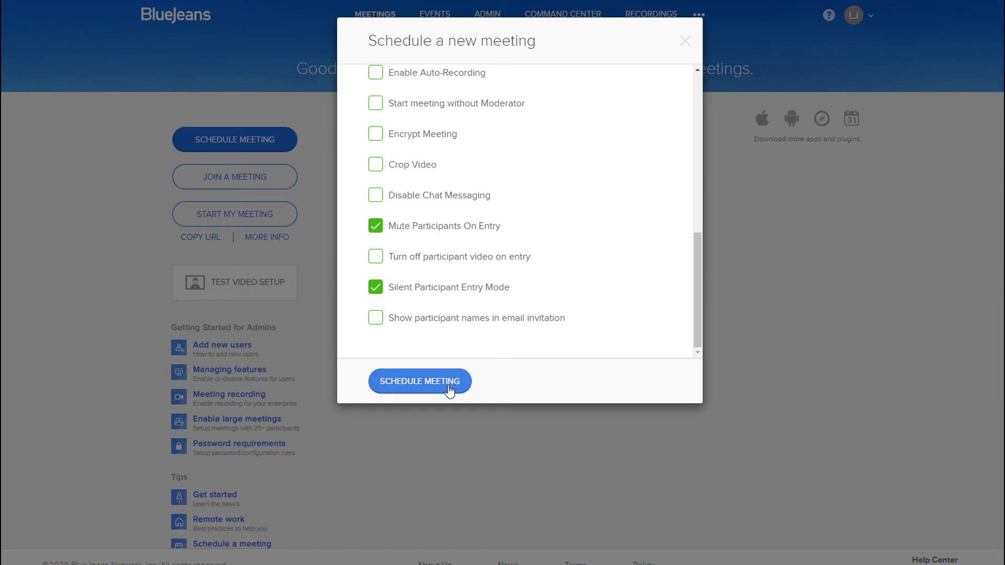
click(449, 390)
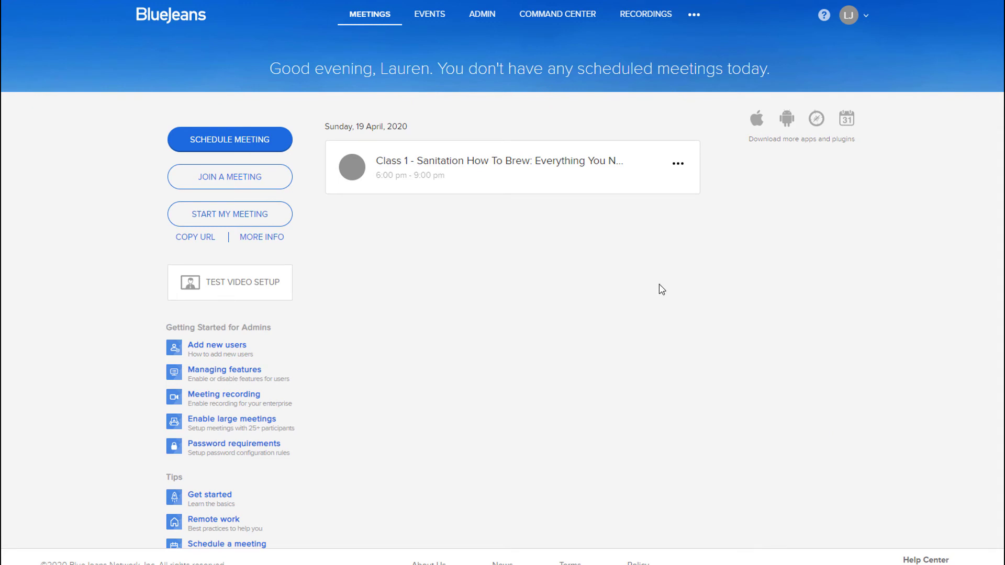
Step: Copy the Class 1 meeting's join details from its View Join Info panel
click(589, 173)
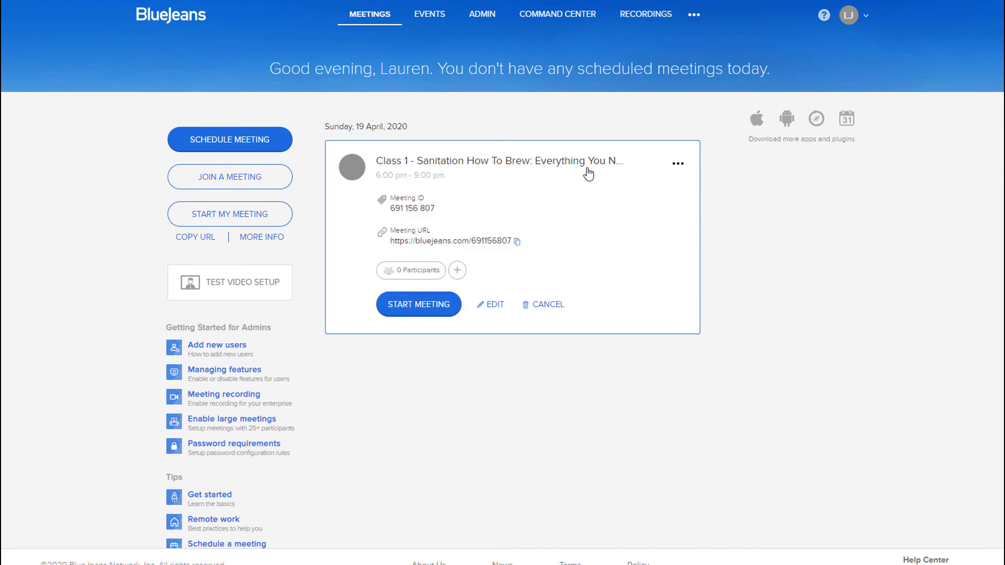
click(678, 164)
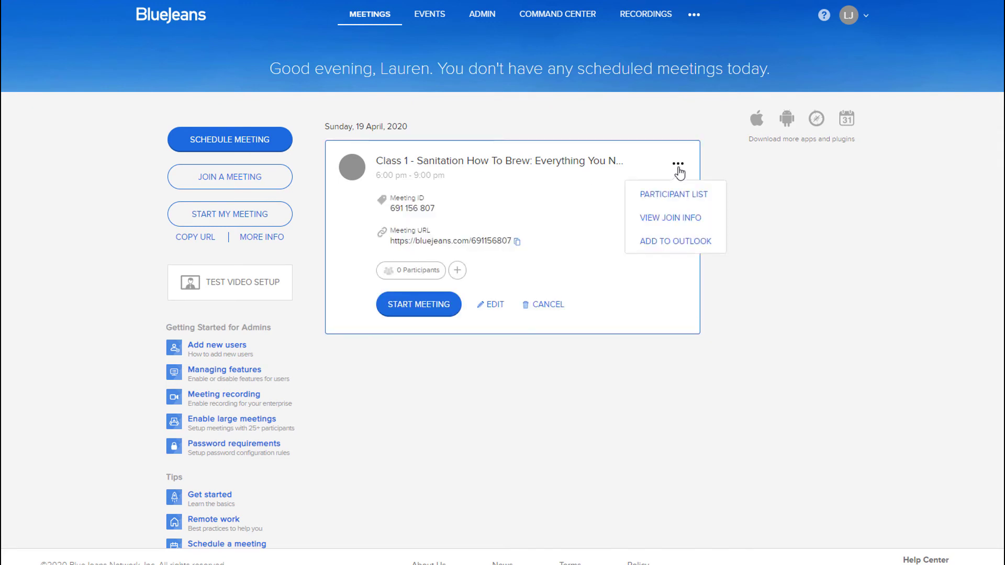
click(690, 225)
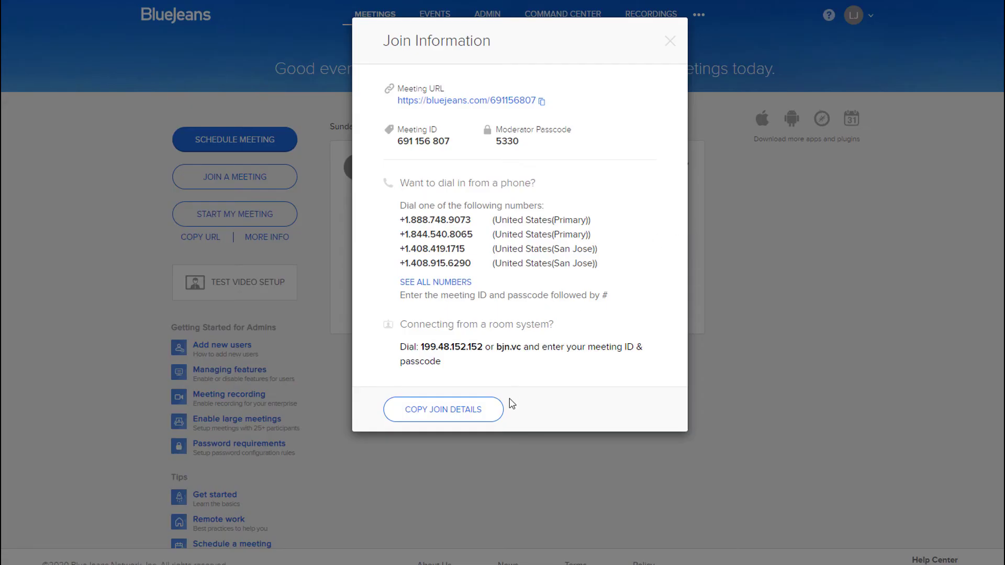
click(455, 415)
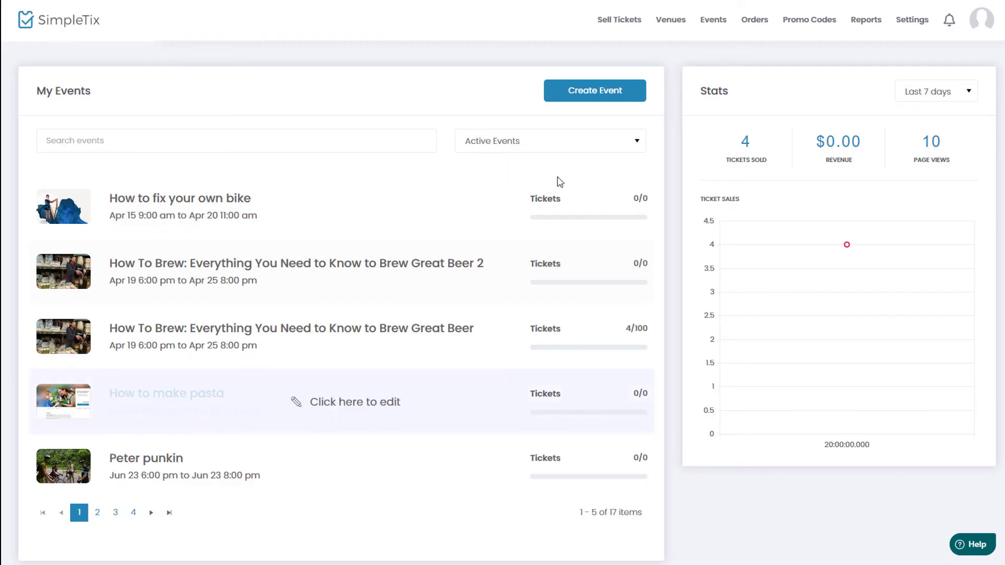
Step: Open the How To Brew Great Beer attendees for the 4/19/2020 session and start an email
click(179, 344)
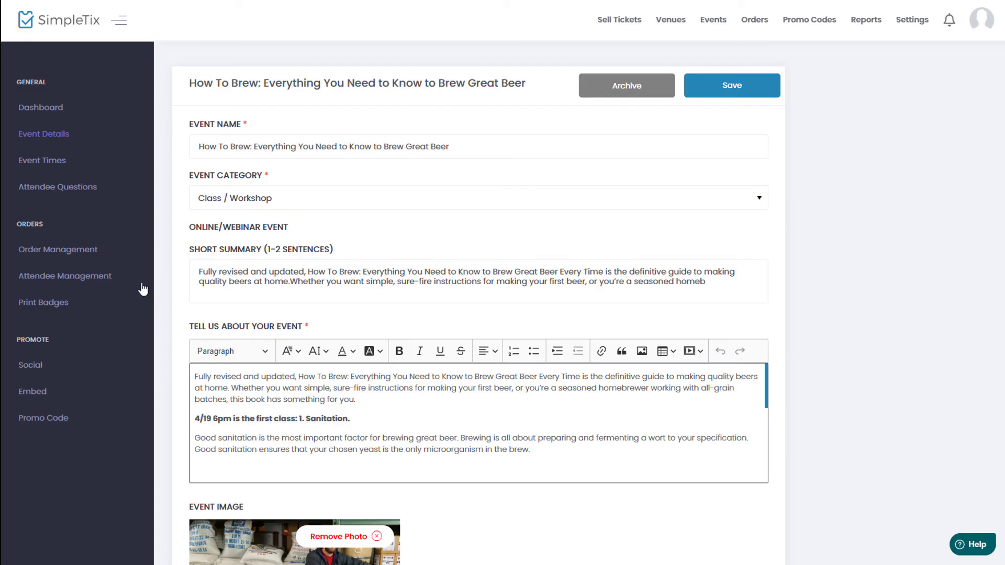
click(53, 282)
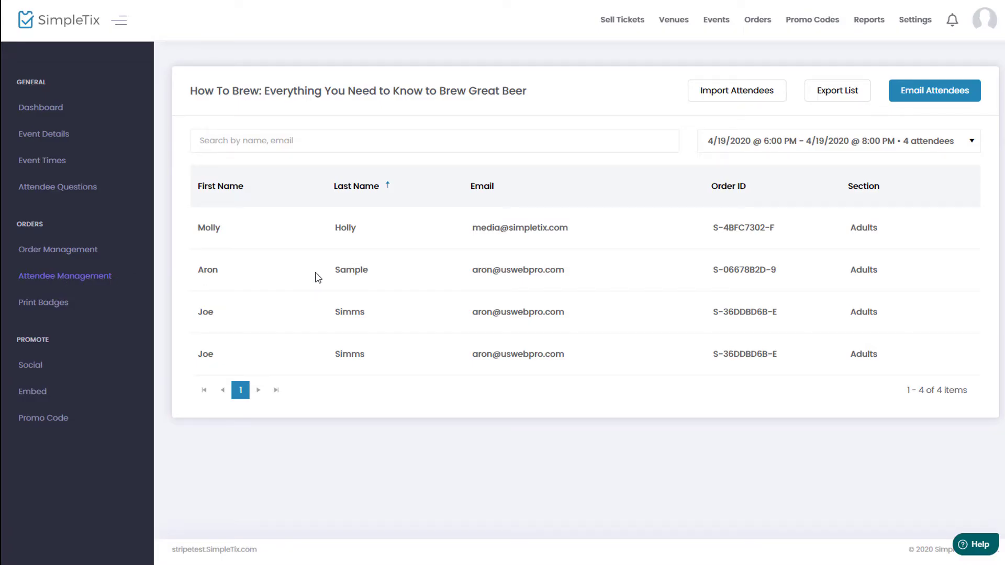
click(768, 149)
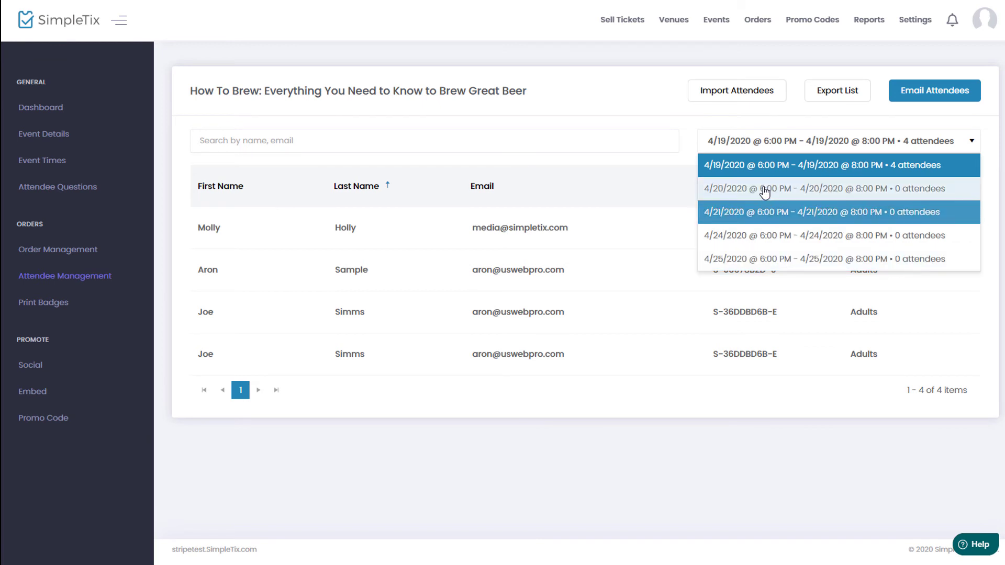
click(752, 165)
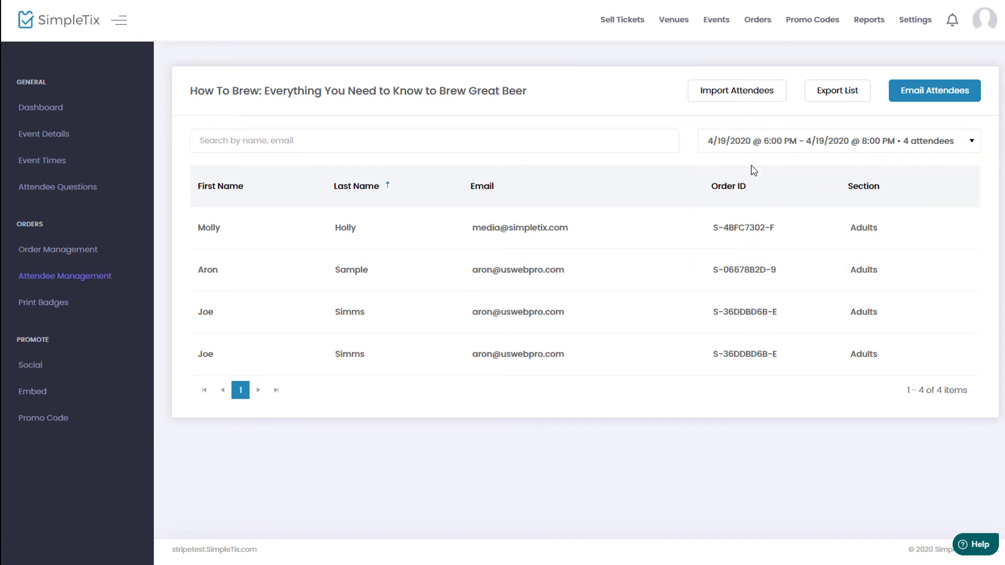
click(929, 92)
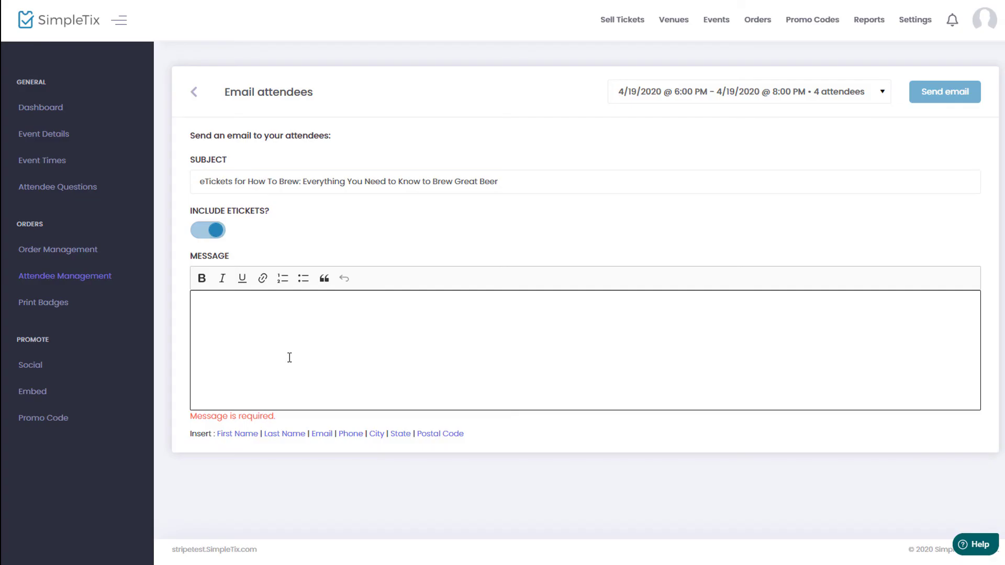
Step: Paste the meeting invitation into the message and change the subject to 'Special link for couse'
click(290, 357)
key(ctrl+v)
scroll(309, 350, up, 10)
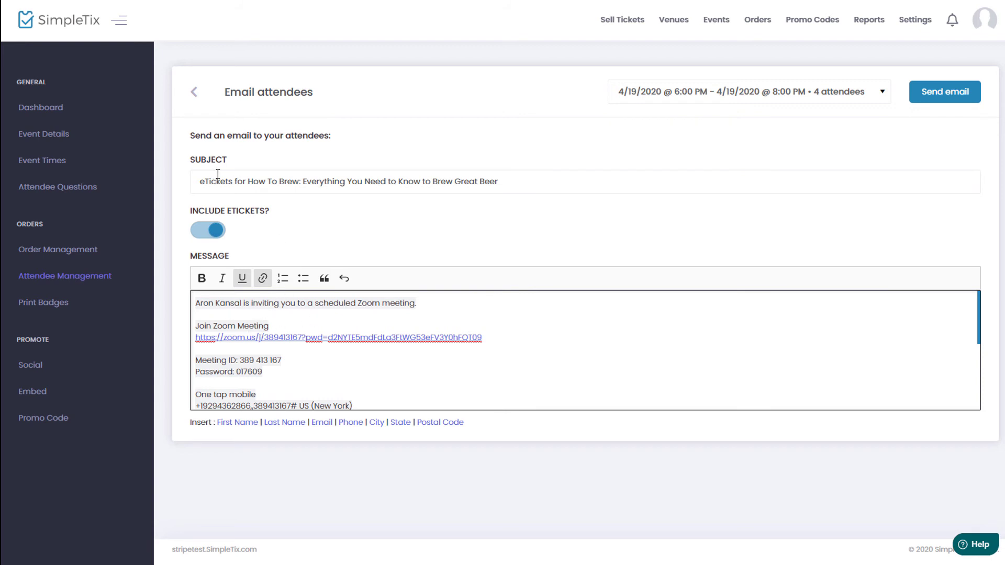
drag(199, 182, 516, 179)
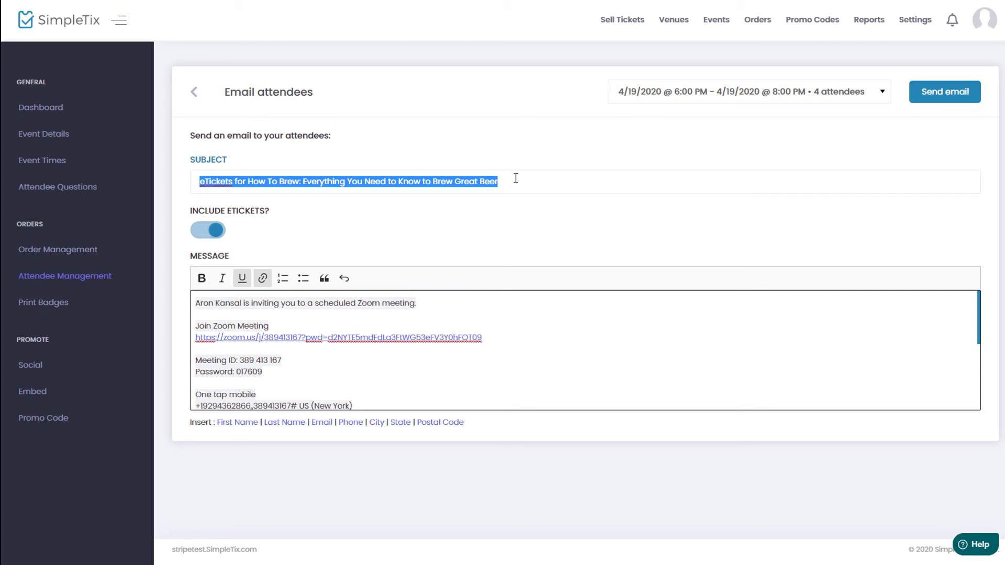
click(269, 181)
triple_click(266, 179)
text(S)
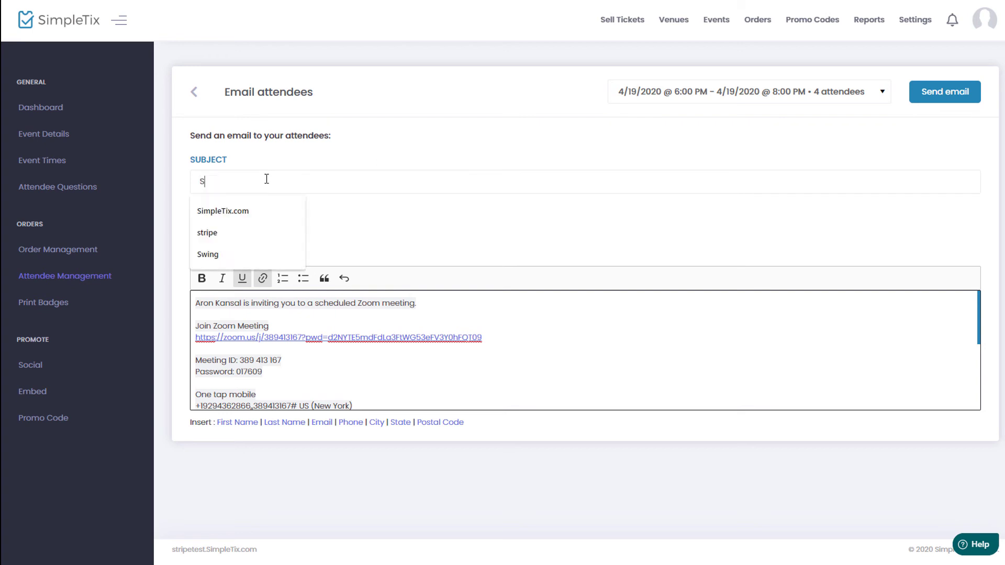
text(pecial link fo)
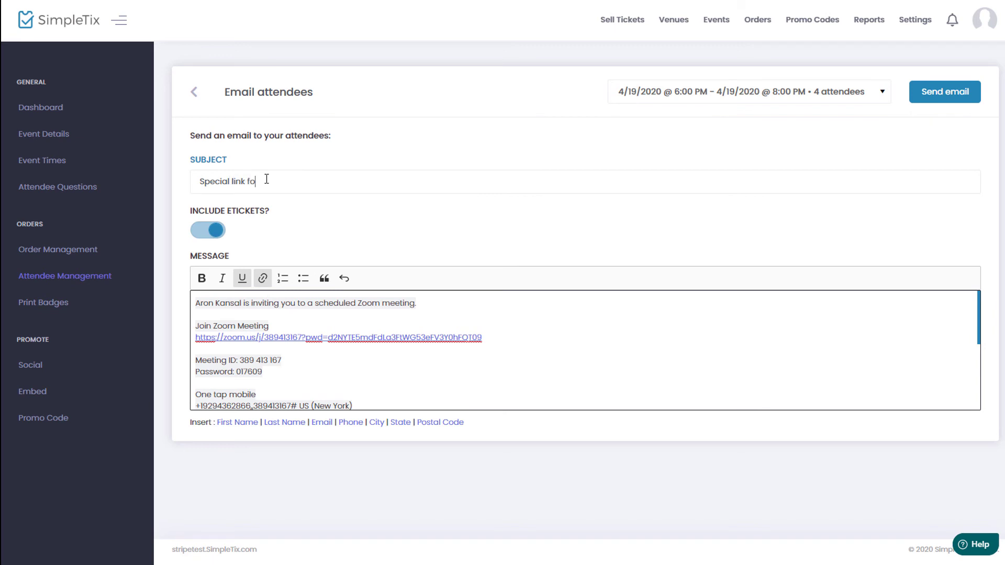
text(r couse 1)
Step: Stop attaching eTickets and send the email to the 4/19 attendees
click(203, 235)
click(225, 222)
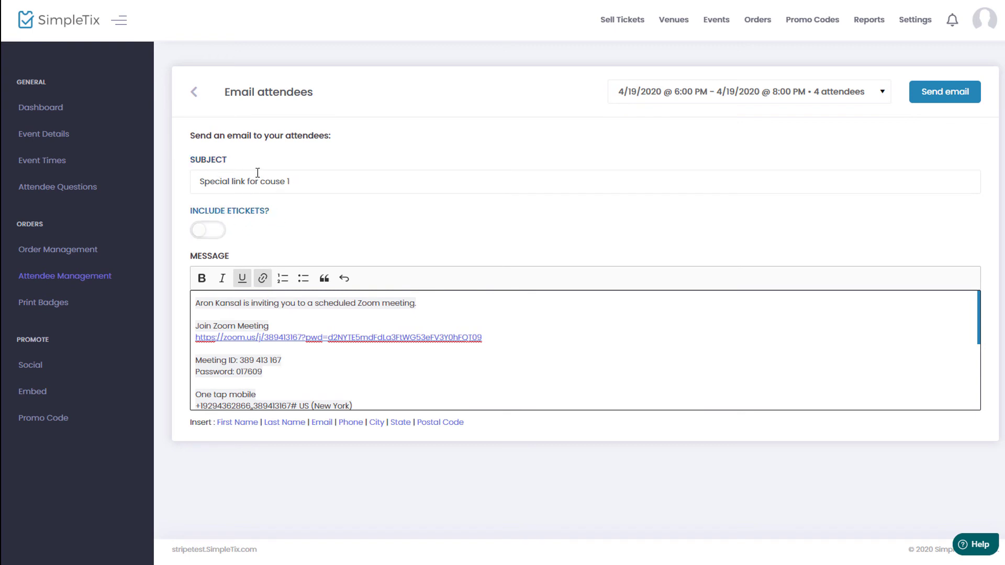
click(935, 97)
Step: Switch over to the Zoom desktop app
key(alt+Tab)
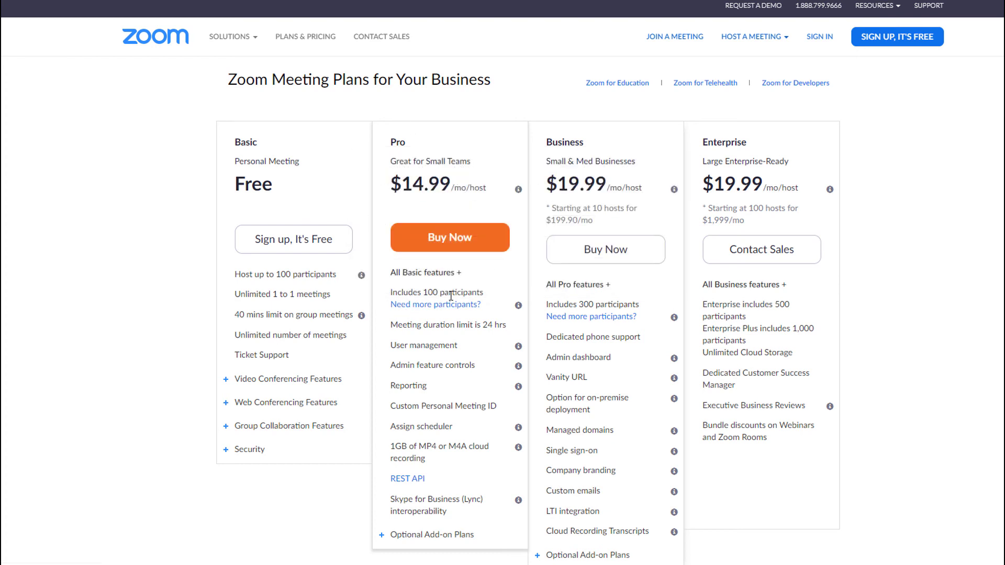
scroll(503, 314, down, 15)
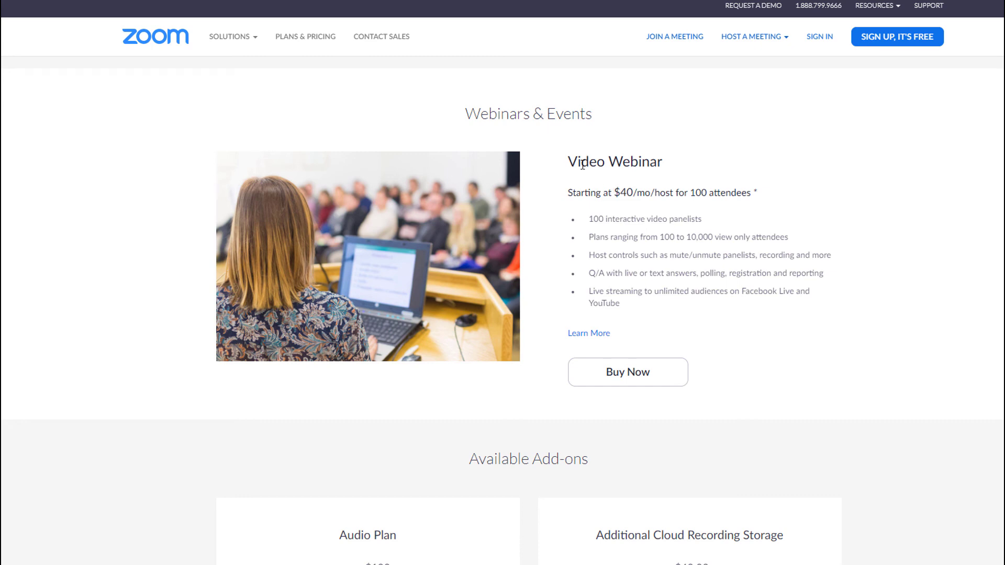
drag(573, 165, 641, 165)
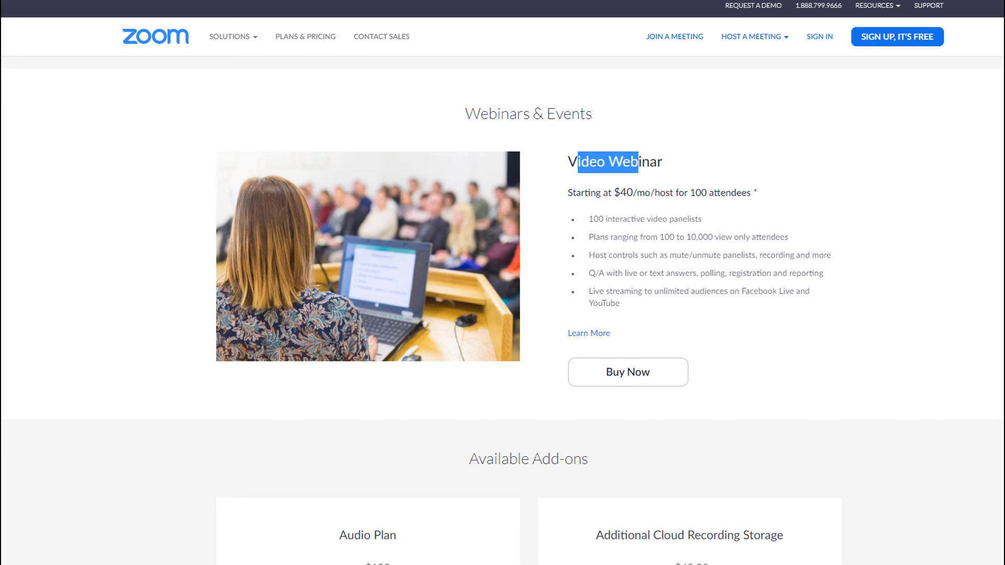
scroll(502, 309, up, 15)
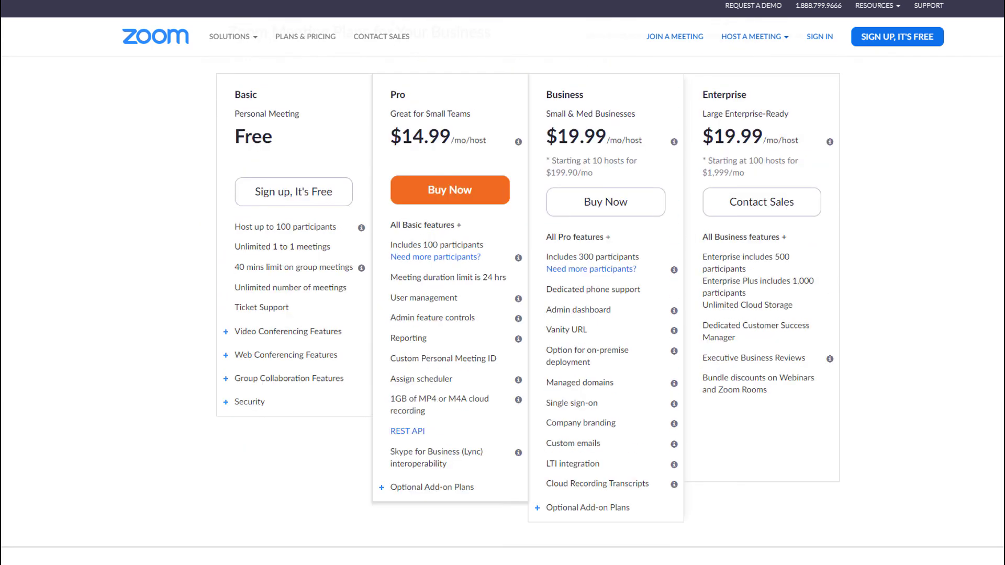
scroll(502, 309, up, 1)
drag(390, 110, 409, 169)
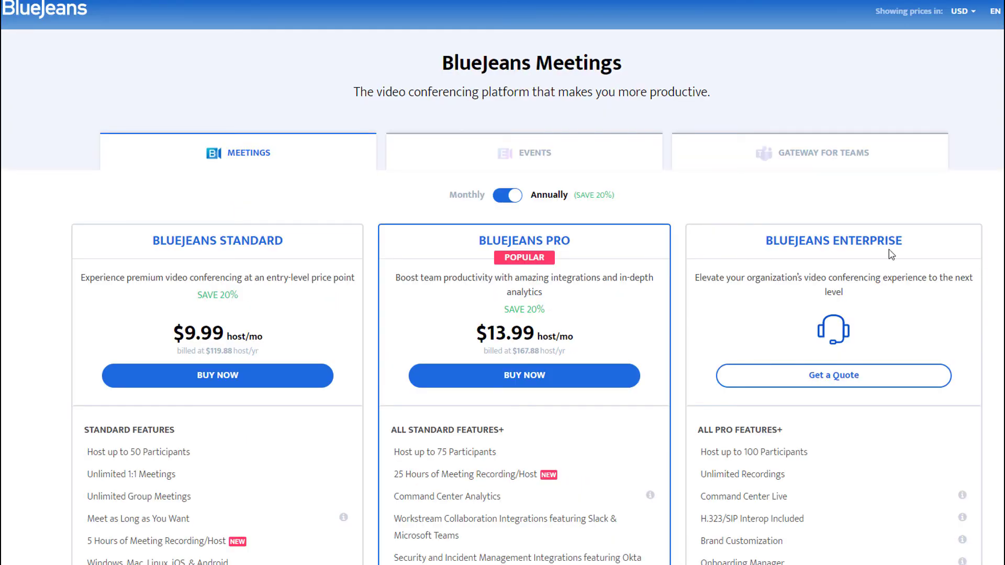
Step: Highlight the Standard plan's 50-participant and Pro plan's 75-participant limits on BlueJeans pricing
scroll(977, 179, down, 3)
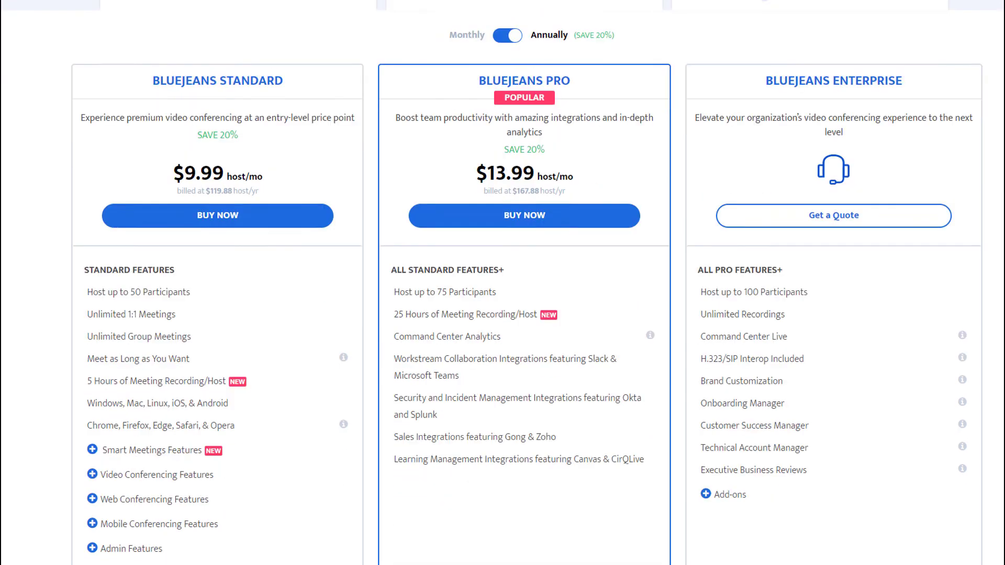
scroll(622, 145, up, 2)
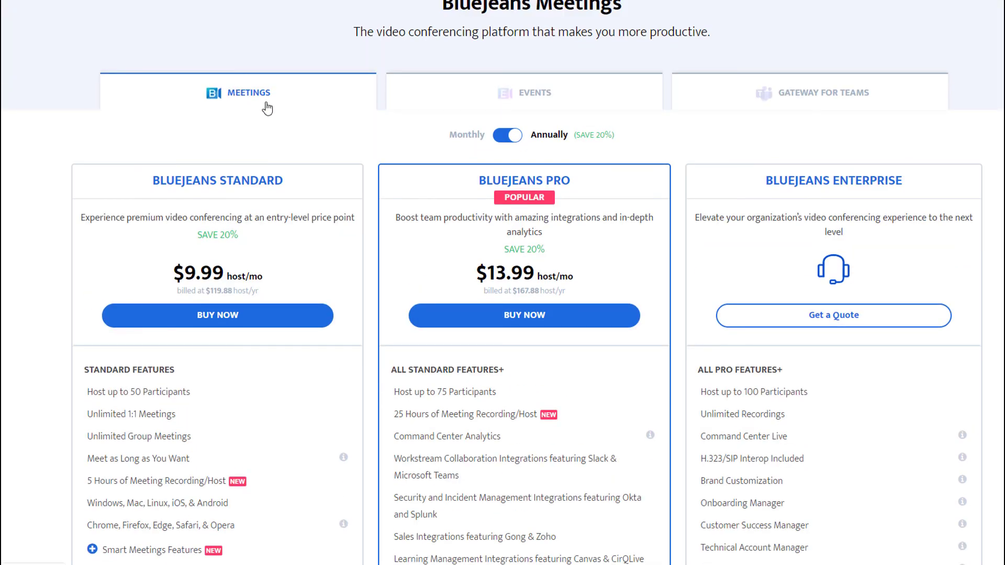
scroll(524, 241, down, 1)
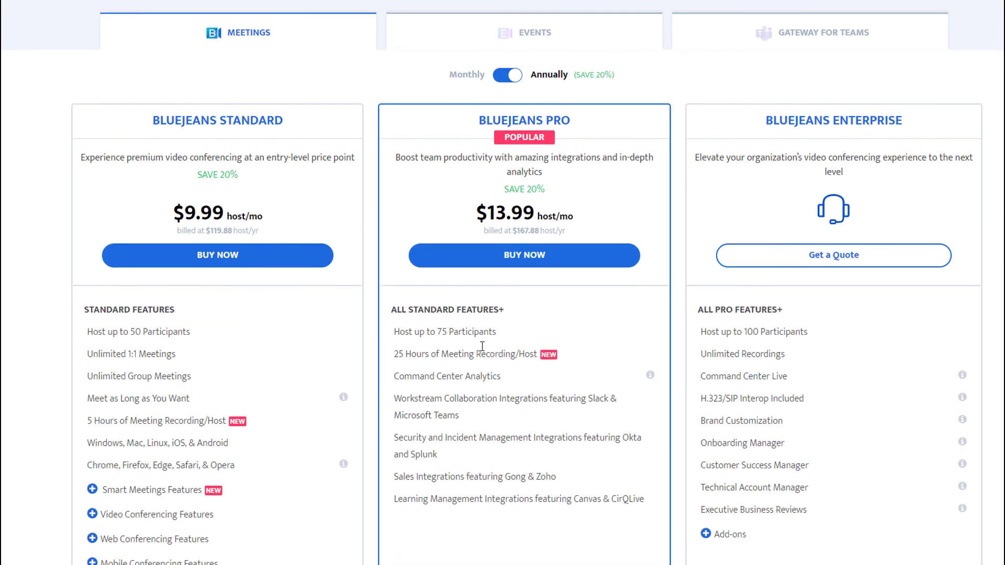
drag(437, 333, 467, 332)
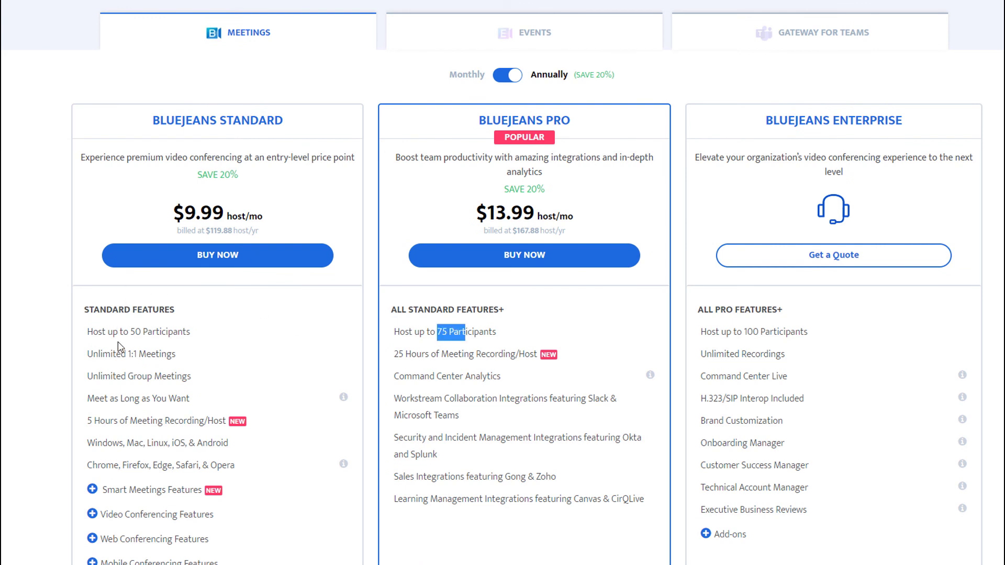
drag(130, 331, 165, 331)
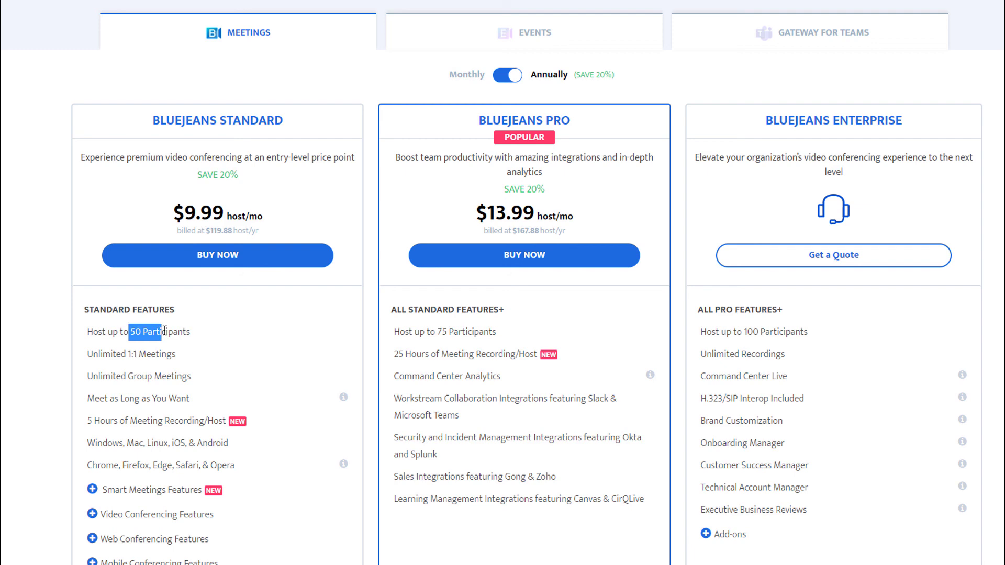
drag(438, 332, 482, 333)
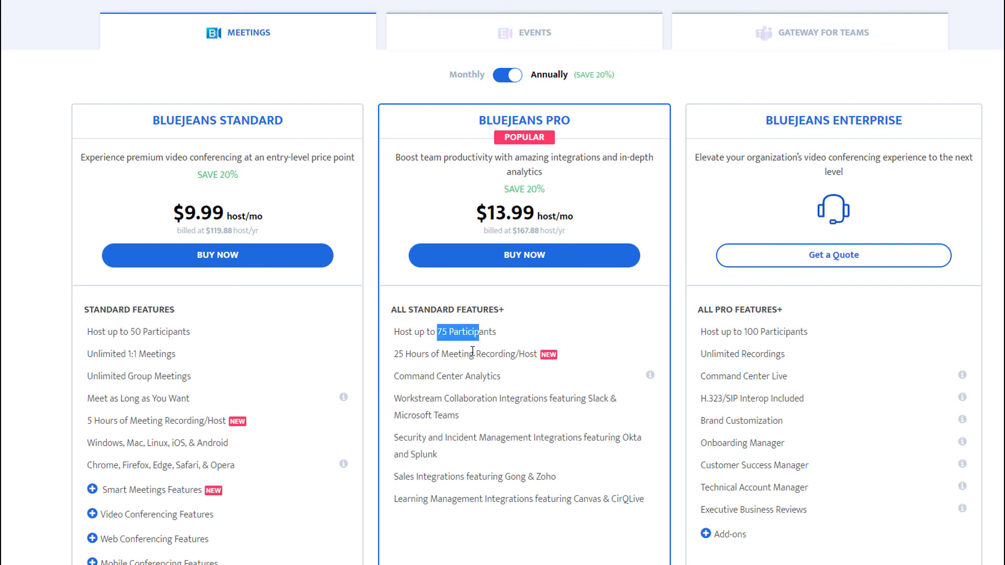
scroll(473, 351, up, 1)
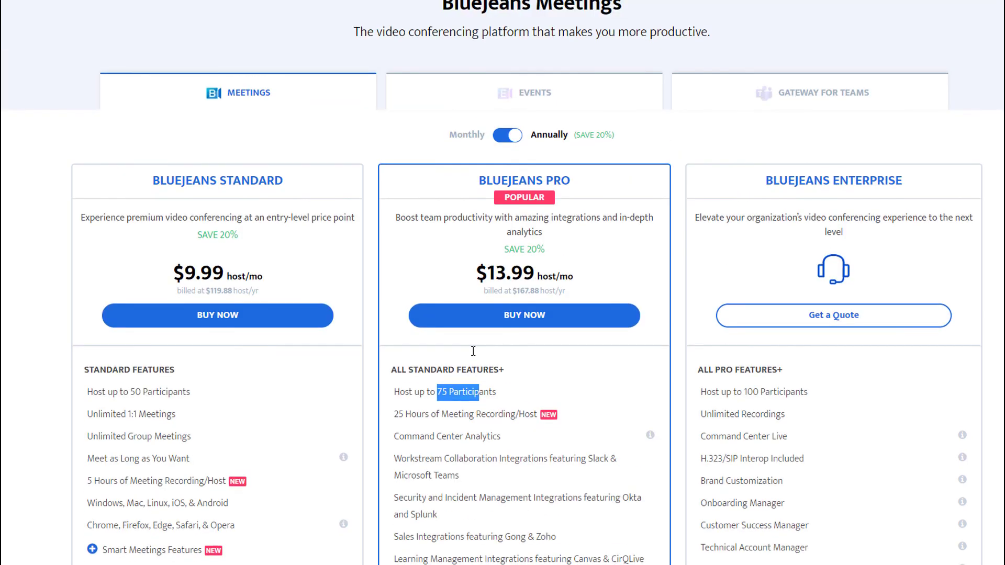
Step: Review the BlueJeans Events pricing and highlight the $499 one-time webinar price
click(547, 102)
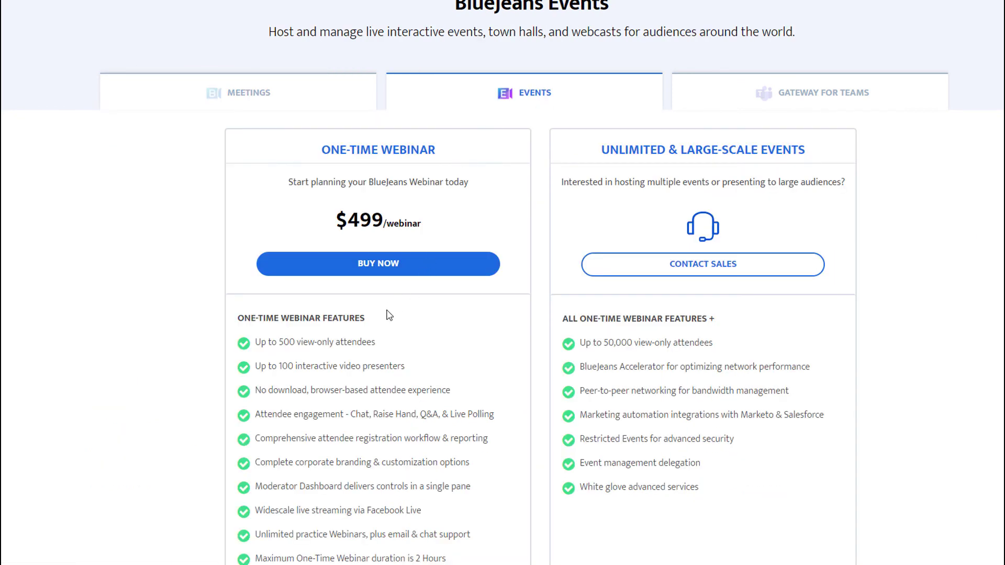
scroll(389, 316, down, 1)
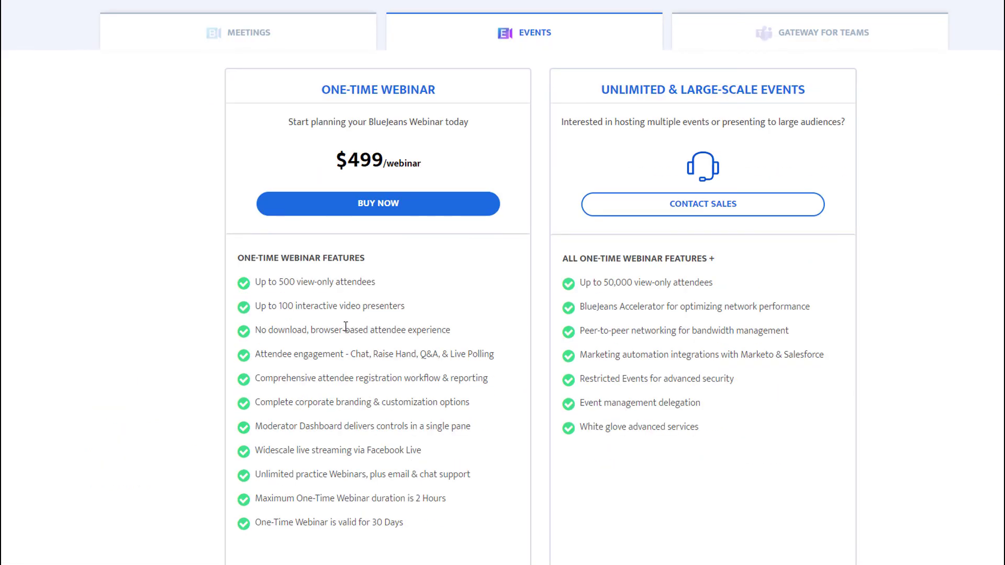
scroll(325, 311, up, 2)
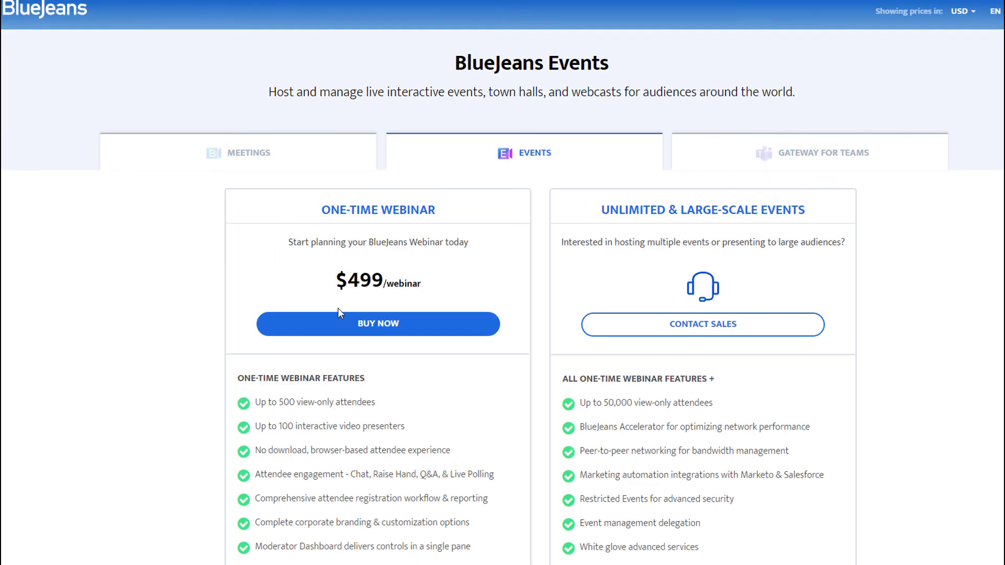
drag(349, 277, 392, 280)
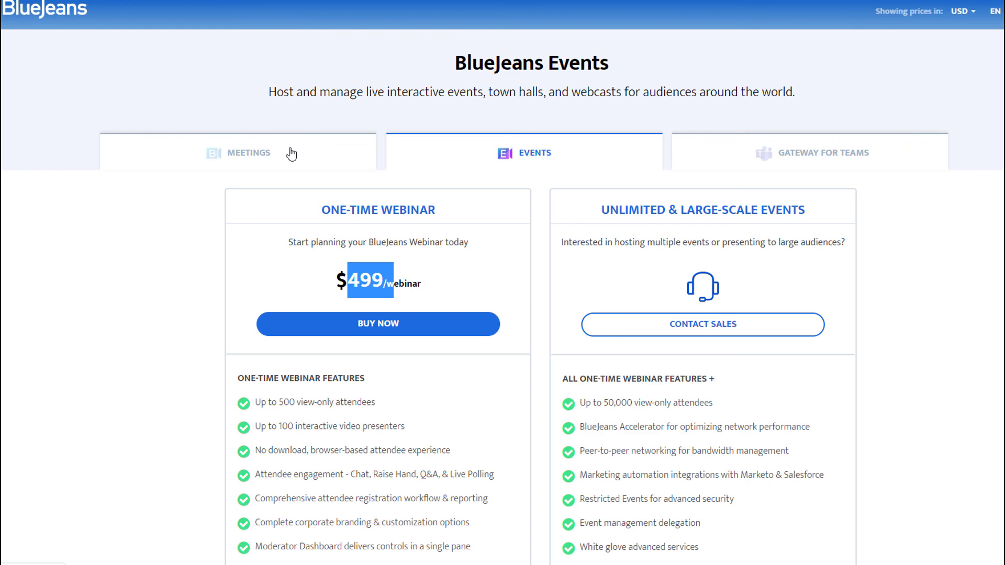
Step: Show Meetings plans billed monthly, highlighting Pro's $17.49 price
click(292, 154)
scroll(272, 250, down, 3)
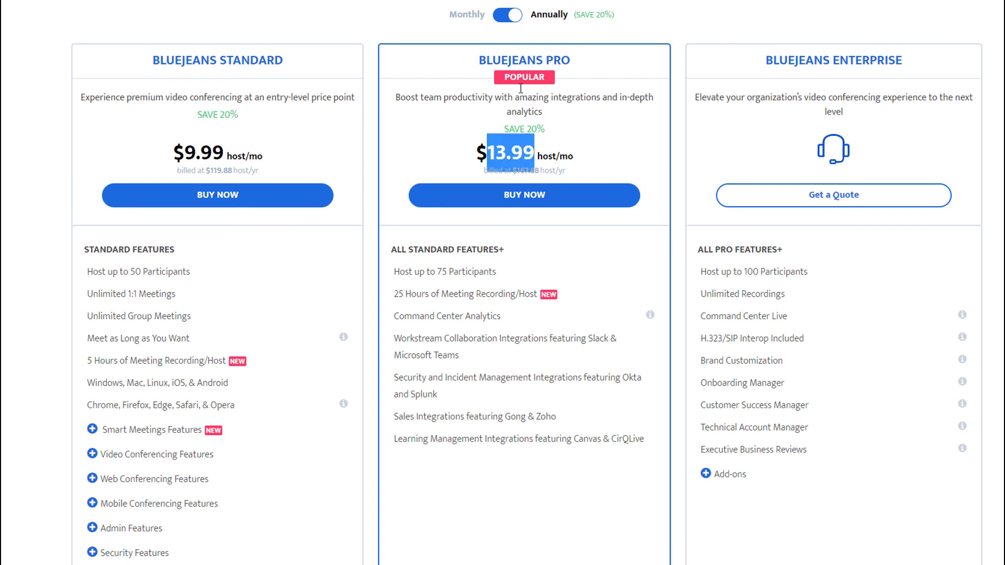
click(498, 28)
click(506, 15)
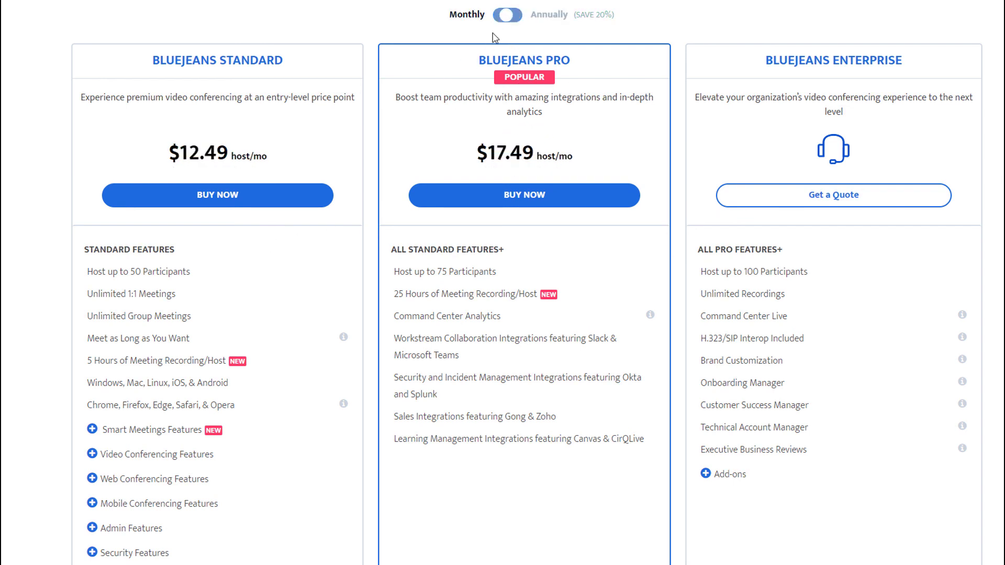
drag(487, 156, 539, 157)
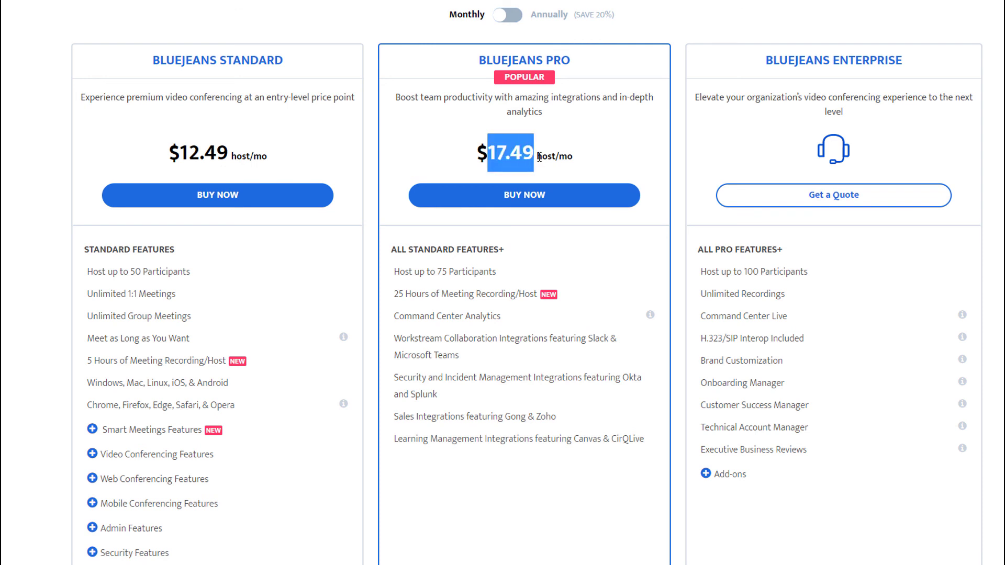
click(507, 15)
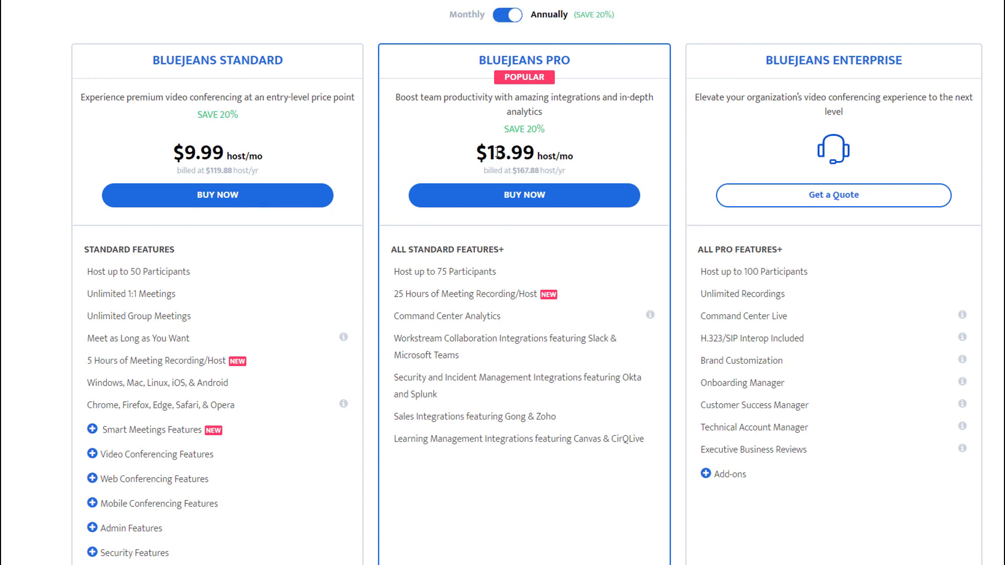
click(506, 15)
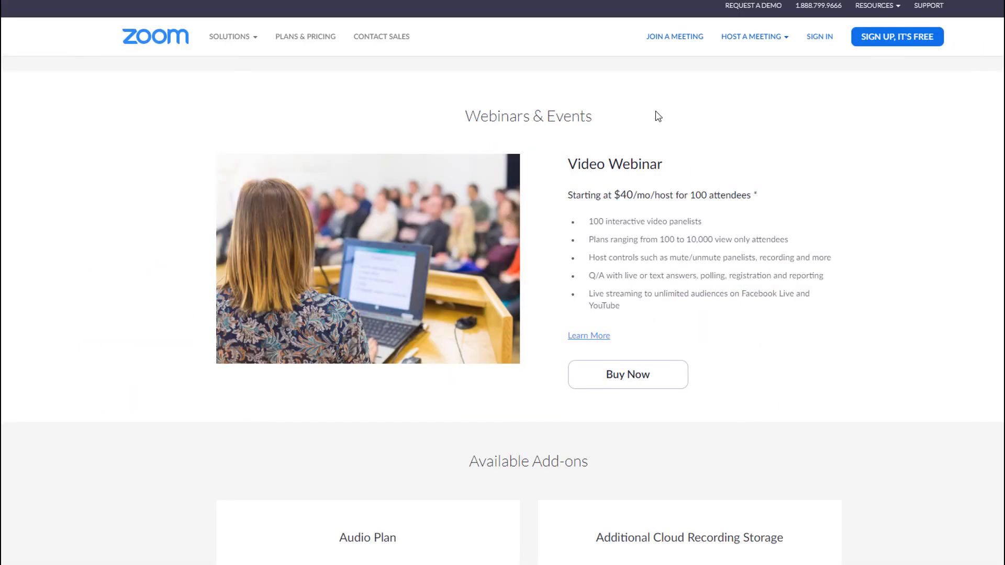
Step: Scroll back up to Zoom's plan cards showing Pro at $14.99
scroll(668, 252, up, 15)
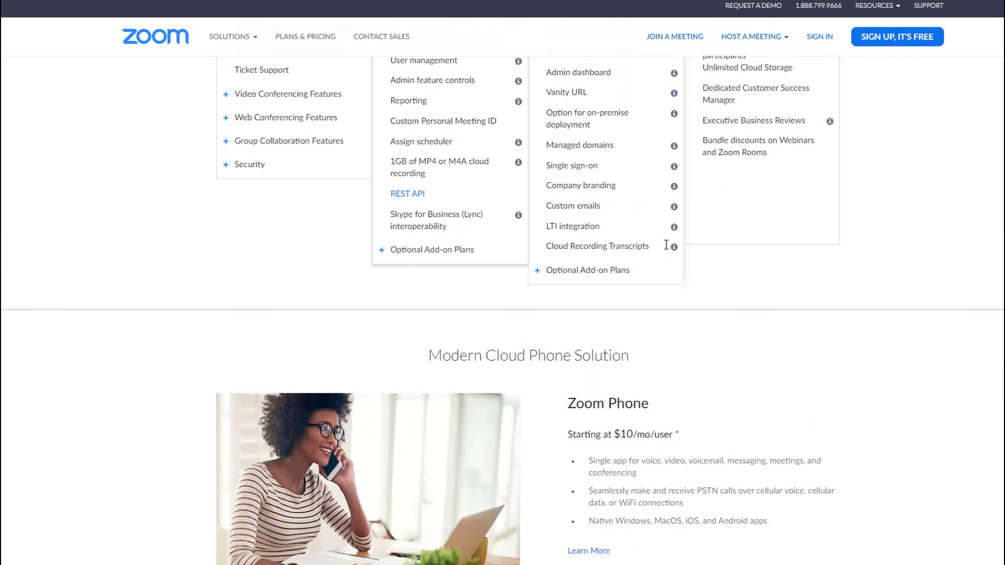
scroll(666, 245, up, 5)
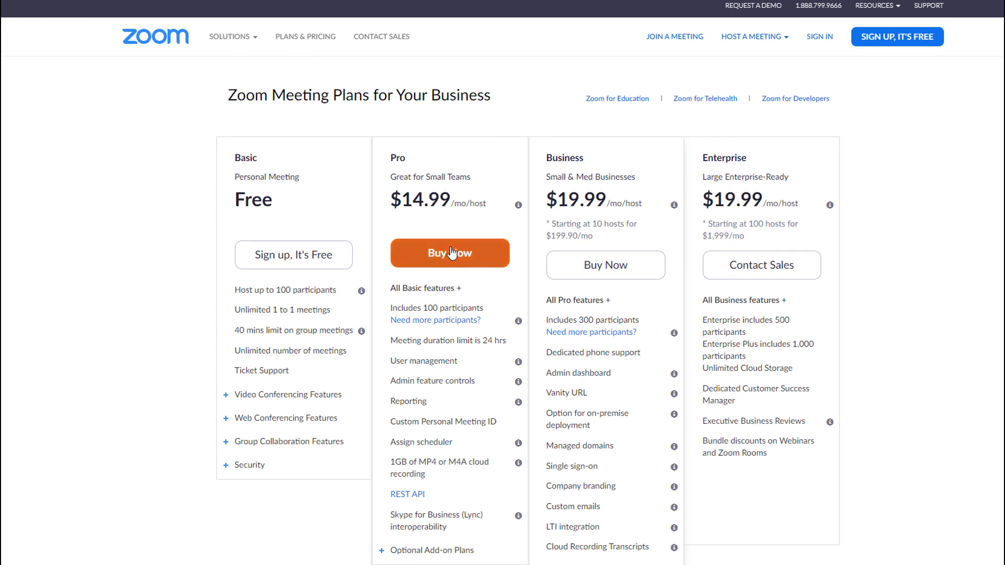